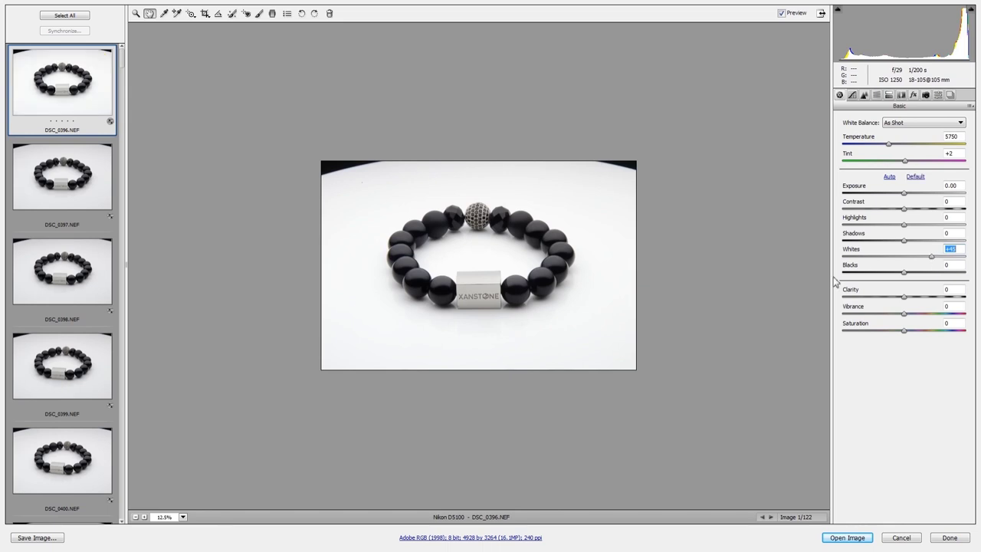
{"action": "key", "text": "ctrl+z"}
{"action": "key", "text": "ctrl+z"}
{"action": "key", "text": "ctrl+z"}
{"action": "key", "text": "ctrl+z"}
{"action": "left_click_drag", "start_coordinate": [906, 274], "coordinate": [868, 277]}
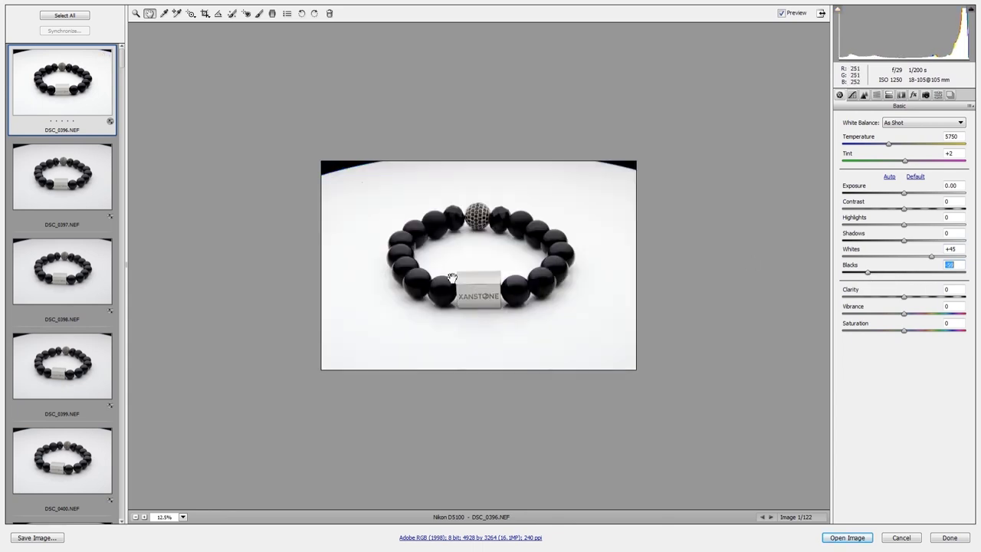
{"action": "key", "text": "ctrl+z"}
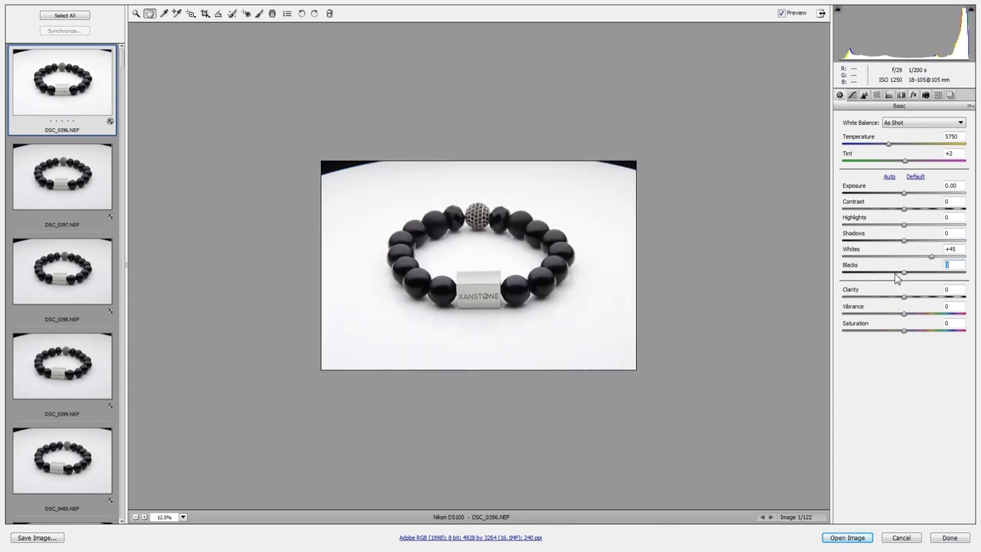
Set Blacks to -16 and Shadows to +10 for the bracelet photo DSC_0396.NEF
{"action": "mouse_move", "coordinate": [904, 276]}
{"action": "left_mouse_down"}
{"action": "mouse_move", "coordinate": [885, 276]}
{"action": "mouse_move", "coordinate": [896, 276]}
{"action": "left_mouse_up"}
{"action": "mouse_move", "coordinate": [904, 241]}
{"action": "left_mouse_down"}
{"action": "mouse_move", "coordinate": [948, 242]}
{"action": "mouse_move", "coordinate": [910, 245]}
{"action": "left_mouse_up"}
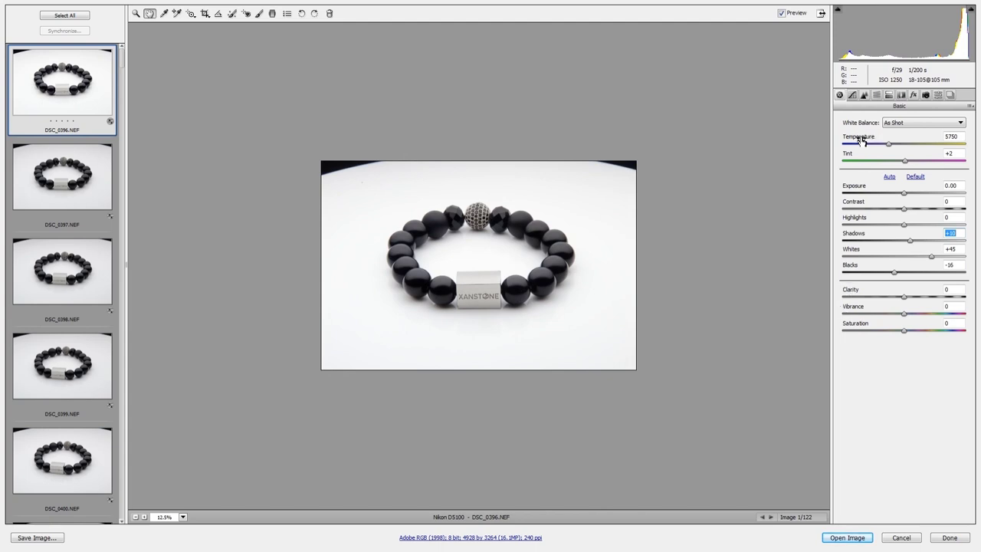
Set the photo's sharpening Amount to 70 and Masking to 55, and its Luminance noise reduction to 30
{"action": "left_click", "coordinate": [864, 95]}
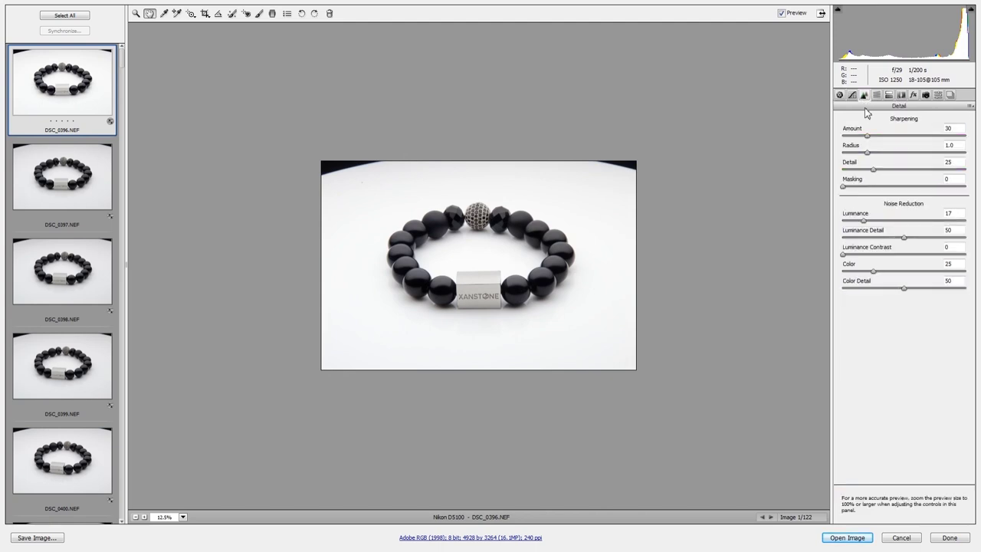
{"action": "left_click", "coordinate": [950, 128]}
{"action": "type", "text": "70"}
{"action": "left_click_drag", "start_coordinate": [843, 192], "coordinate": [912, 194]}
{"action": "left_click", "coordinate": [955, 213]}
{"action": "type", "text": "30"}
{"action": "double_click", "coordinate": [950, 213]}
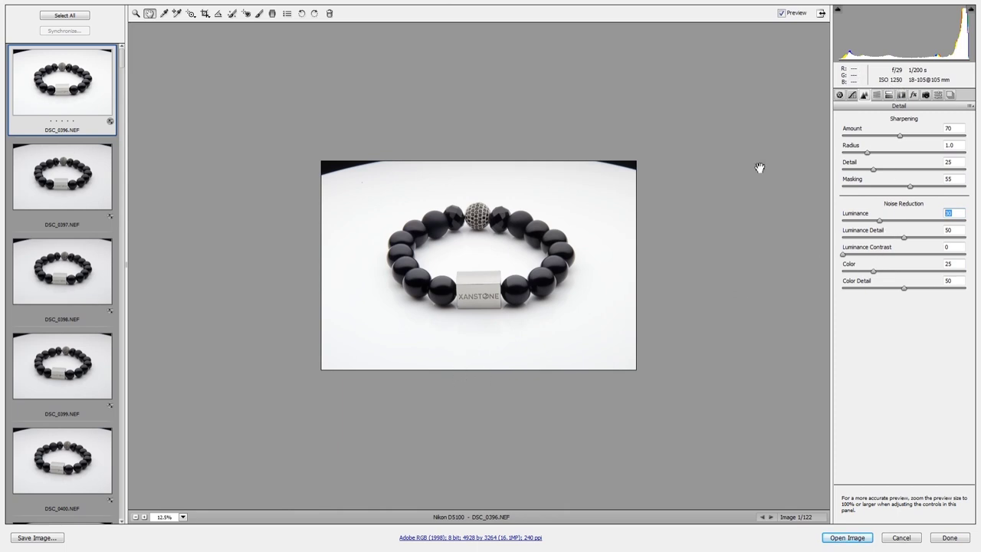
Enable lens profile corrections for the bracelet photo, keeping the Default setup
{"action": "left_click", "coordinate": [839, 95]}
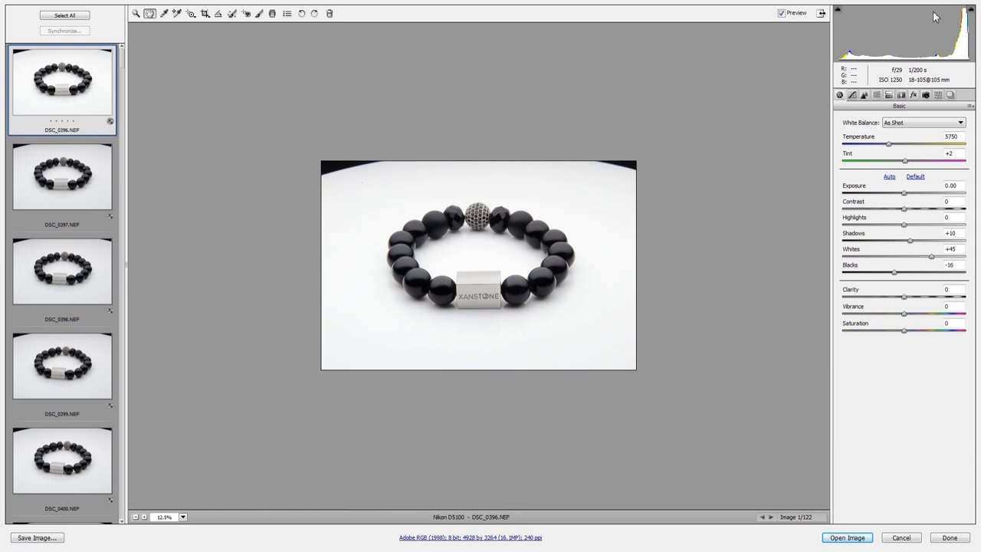
{"action": "left_click", "coordinate": [864, 95]}
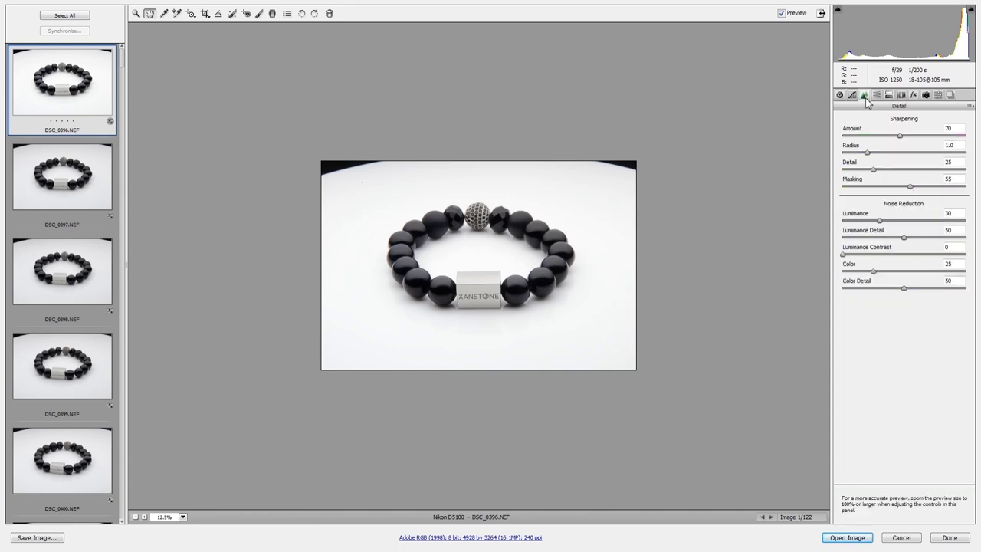
{"action": "left_click", "coordinate": [876, 95]}
{"action": "left_click", "coordinate": [888, 95]}
{"action": "left_click", "coordinate": [900, 95]}
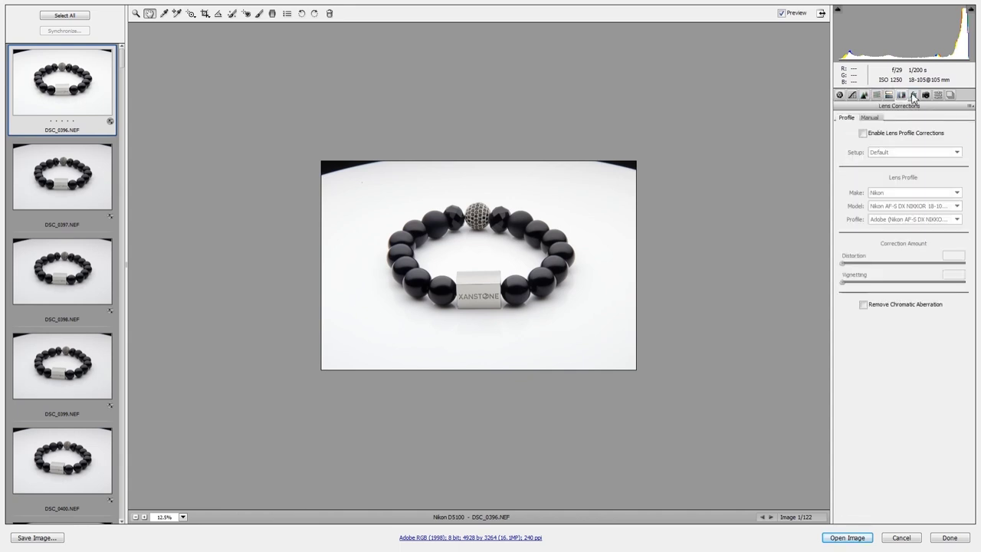
{"action": "left_click", "coordinate": [863, 133]}
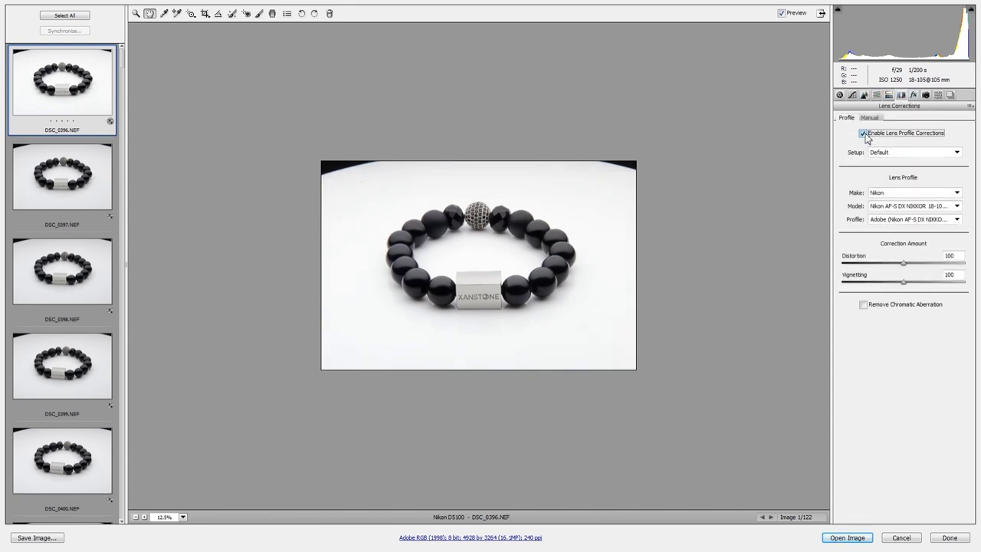
Synchronize the first photo's settings across all loaded photos, leaving out Crop, Spot Removal and Local Adjustments
{"action": "left_click", "coordinate": [839, 95]}
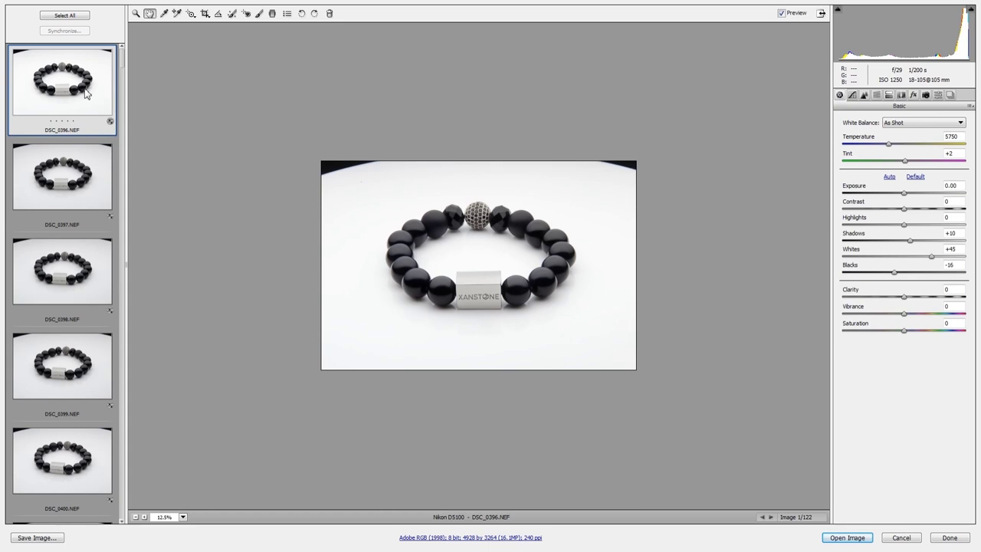
{"action": "key", "text": "ctrl+a"}
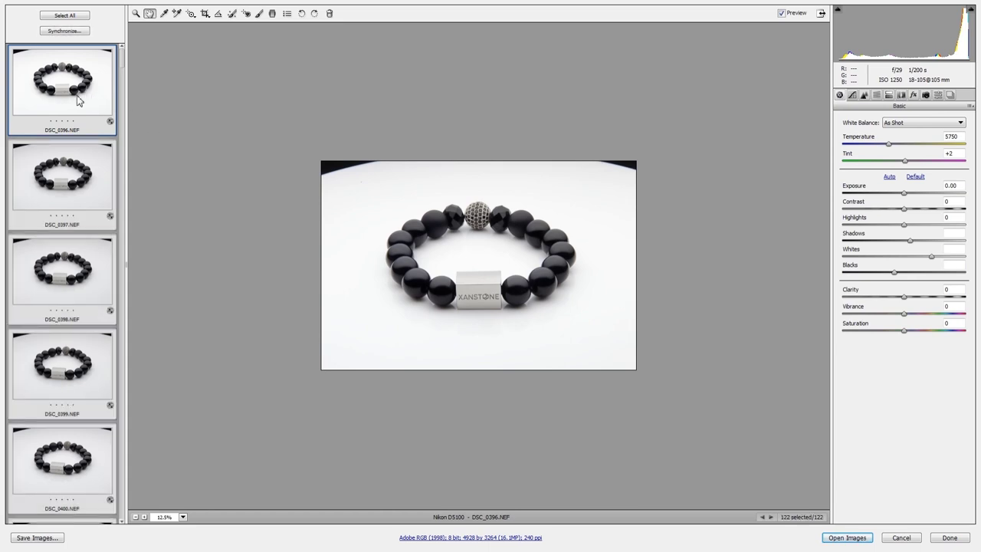
{"action": "left_click", "coordinate": [63, 32]}
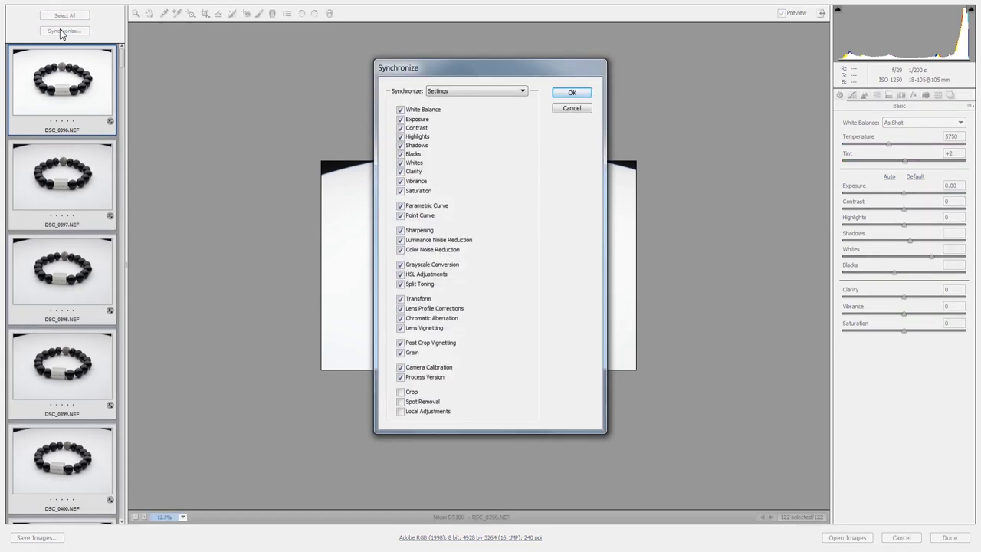
{"action": "key", "text": "Return"}
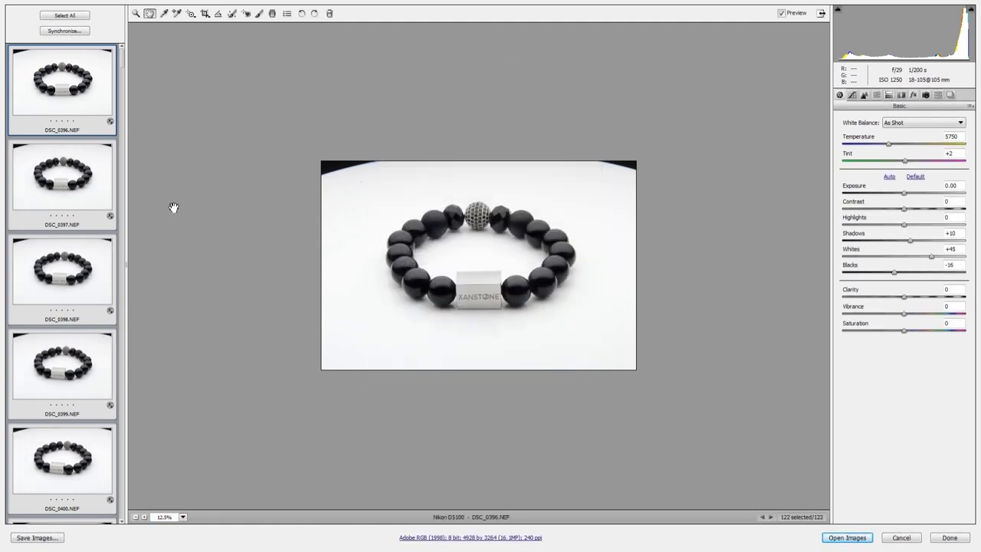
Select the first bracelet photo, DSC_0396.NEF, and open it in Photoshop for editing
{"action": "left_click", "coordinate": [64, 81]}
{"action": "left_click", "coordinate": [846, 537]}
{"action": "left_click", "coordinate": [557, 159]}
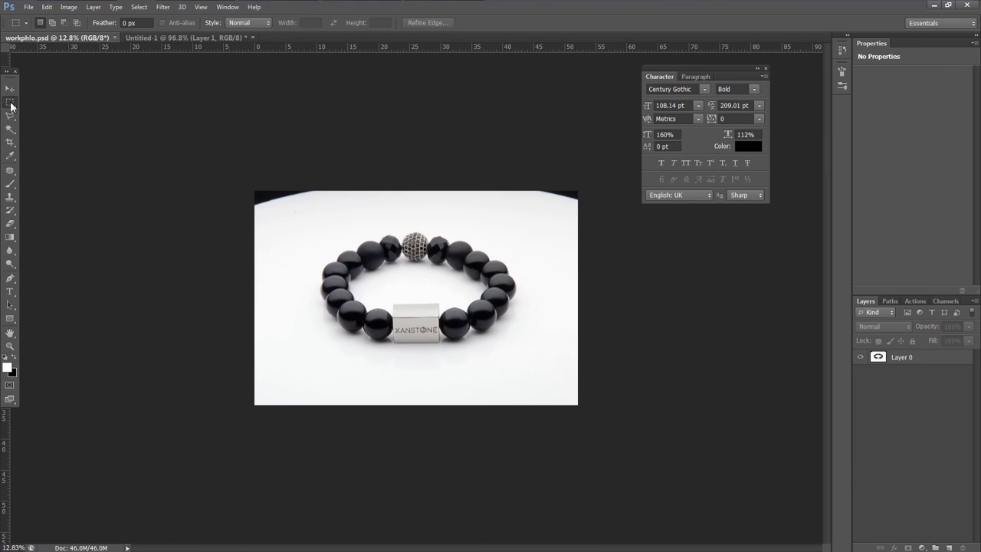
{"action": "left_click_drag", "start_coordinate": [417, 288], "coordinate": [529, 350]}
{"action": "left_click", "coordinate": [268, 136]}
{"action": "left_click_drag", "start_coordinate": [306, 214], "coordinate": [552, 378]}
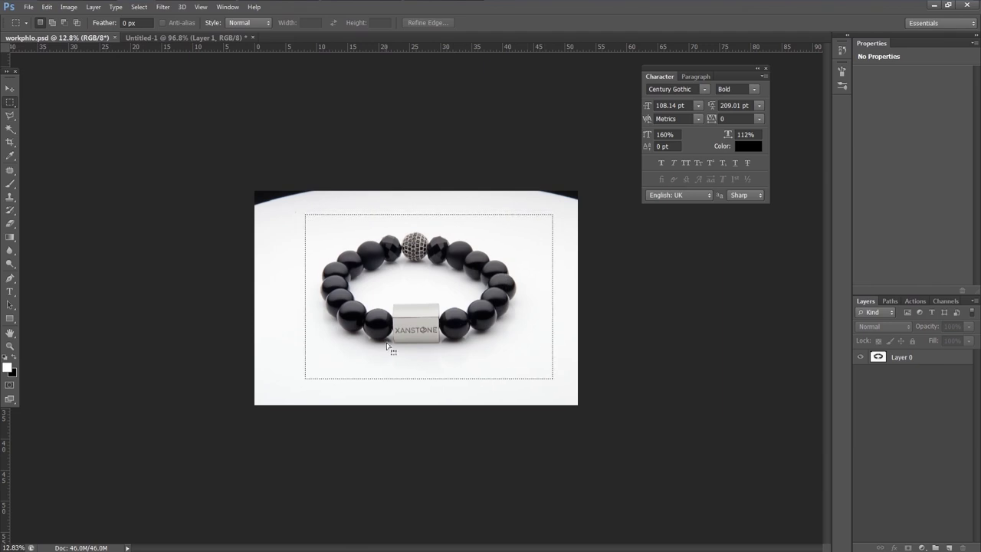
{"action": "left_click", "coordinate": [177, 37]}
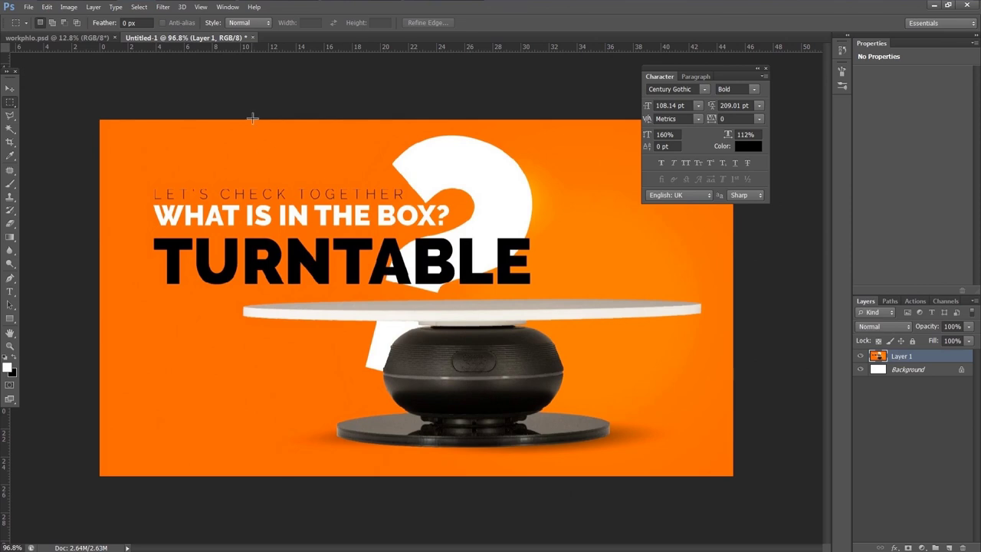
{"action": "left_click", "coordinate": [83, 40]}
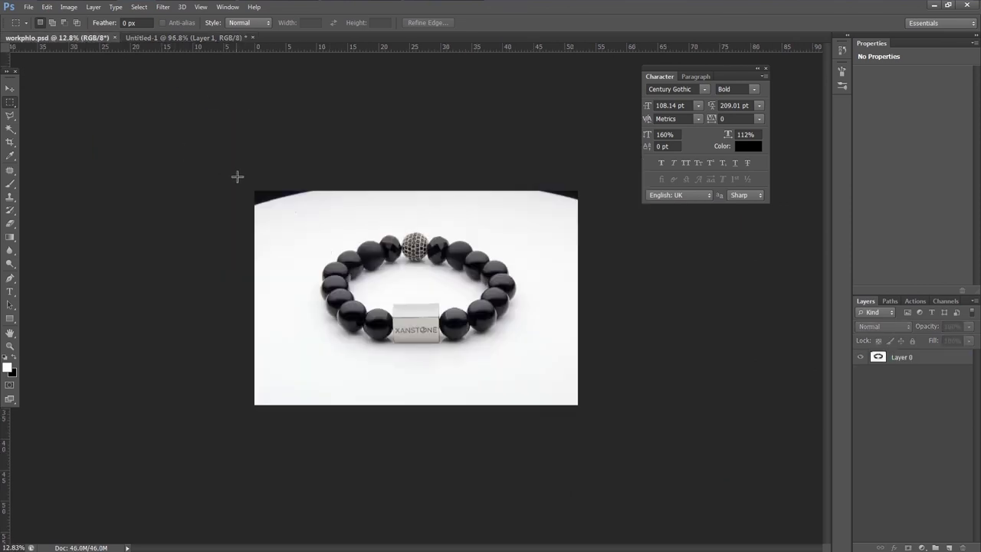
{"action": "left_click_drag", "start_coordinate": [361, 230], "coordinate": [357, 226]}
{"action": "left_click_drag", "start_coordinate": [526, 186], "coordinate": [619, 233]}
{"action": "key", "text": "ctrl+d"}
Select a rectangular area around the bracelet on Layer 0 and turn it into a layer mask
{"action": "left_click", "coordinate": [930, 362]}
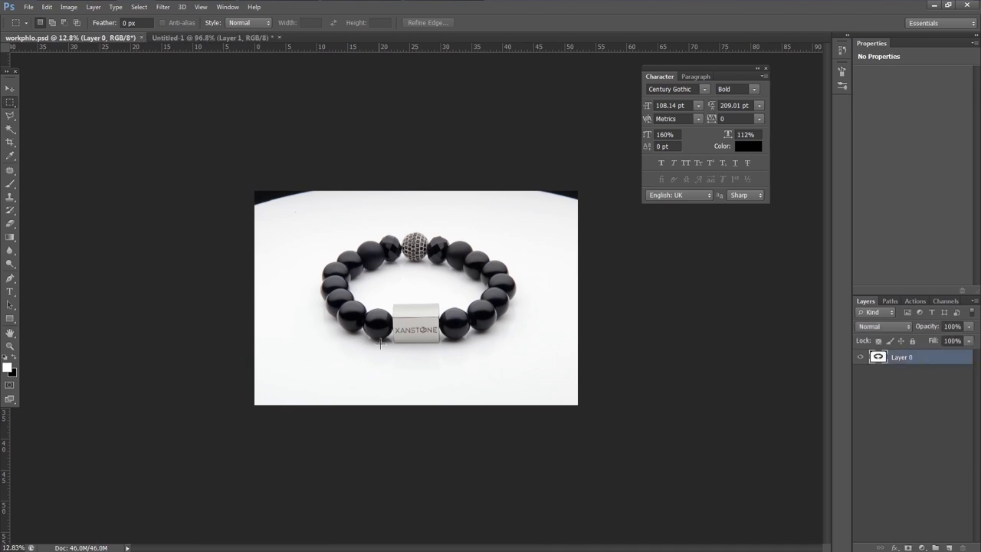
{"action": "left_click_drag", "start_coordinate": [555, 344], "coordinate": [549, 369]}
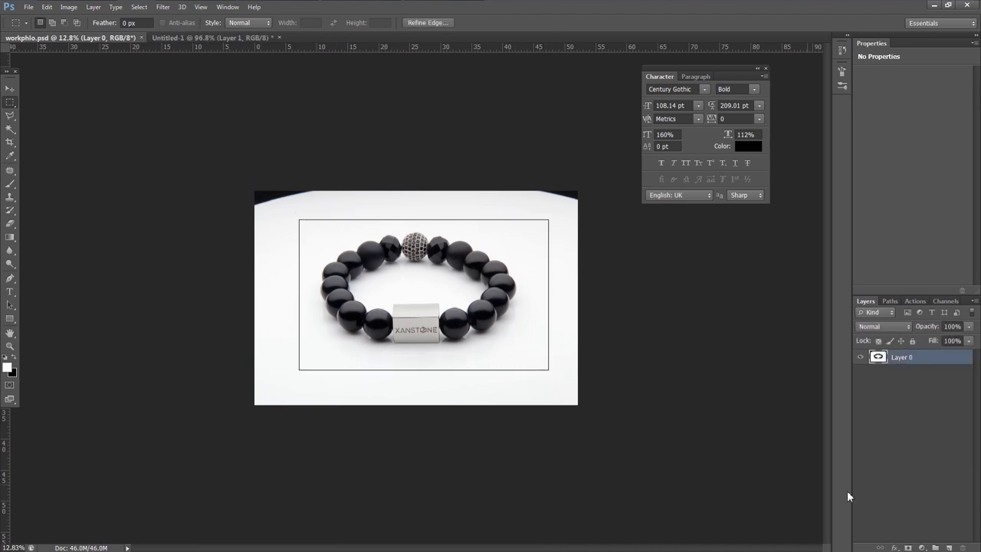
{"action": "left_click", "coordinate": [908, 547]}
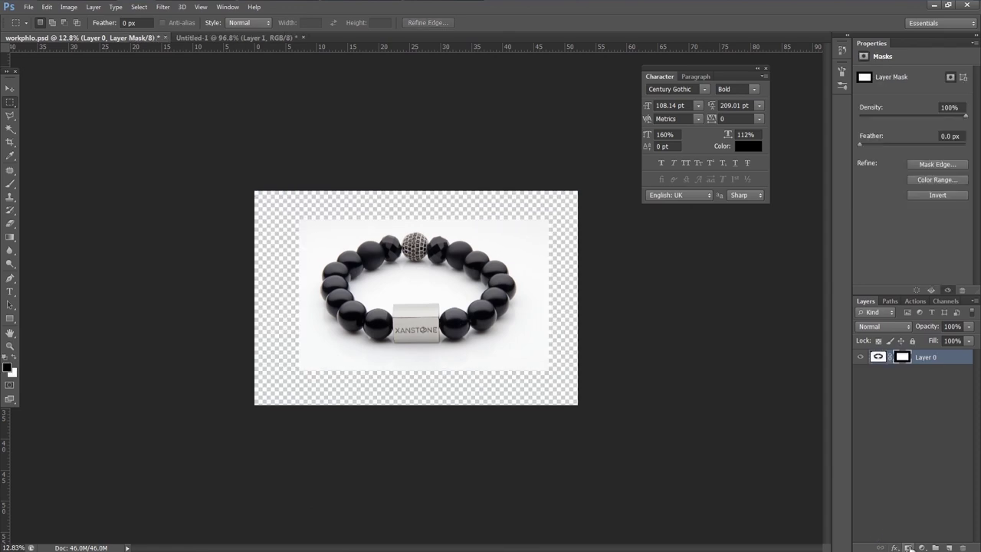
Add a new layer beneath Layer 0 and fill it with white
{"action": "left_click", "coordinate": [950, 547]}
{"action": "left_click_drag", "start_coordinate": [900, 359], "coordinate": [883, 388]}
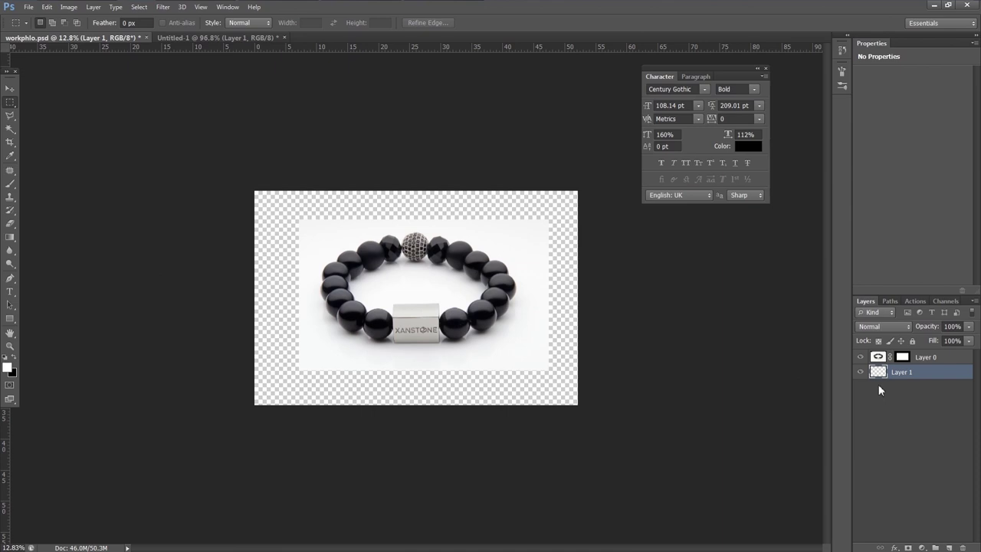
{"action": "key", "text": "alt+BackSpace"}
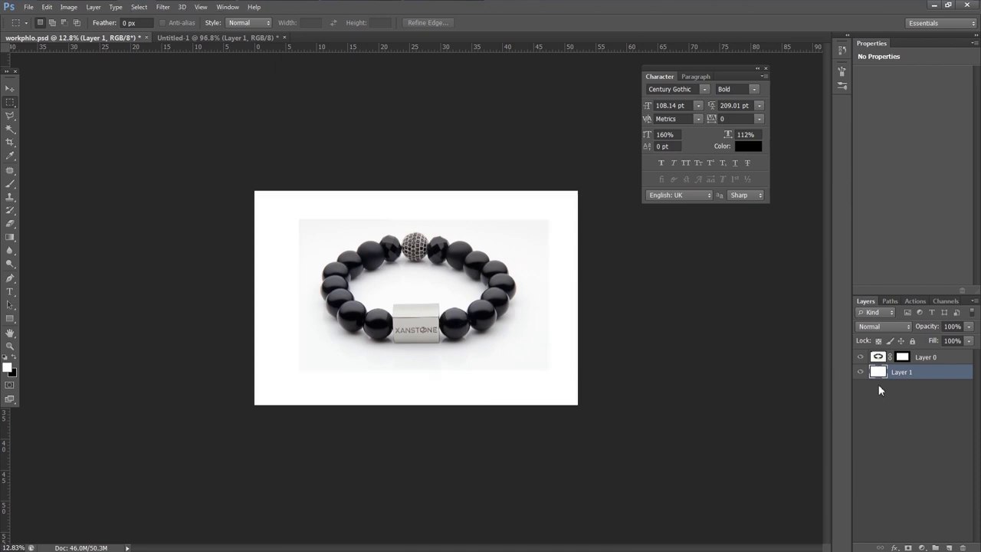
{"action": "left_click", "coordinate": [879, 358]}
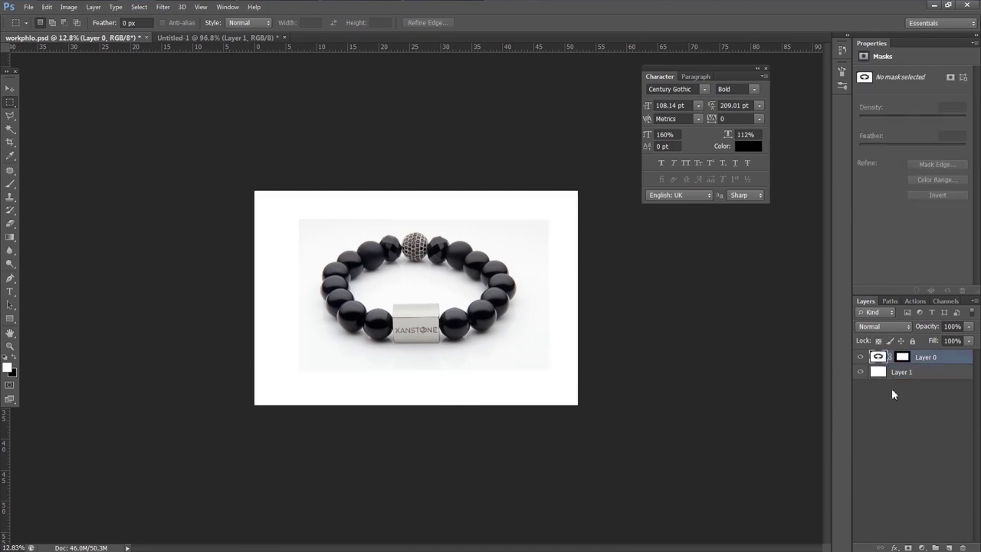
{"action": "left_click", "coordinate": [922, 547]}
{"action": "left_click", "coordinate": [887, 373]}
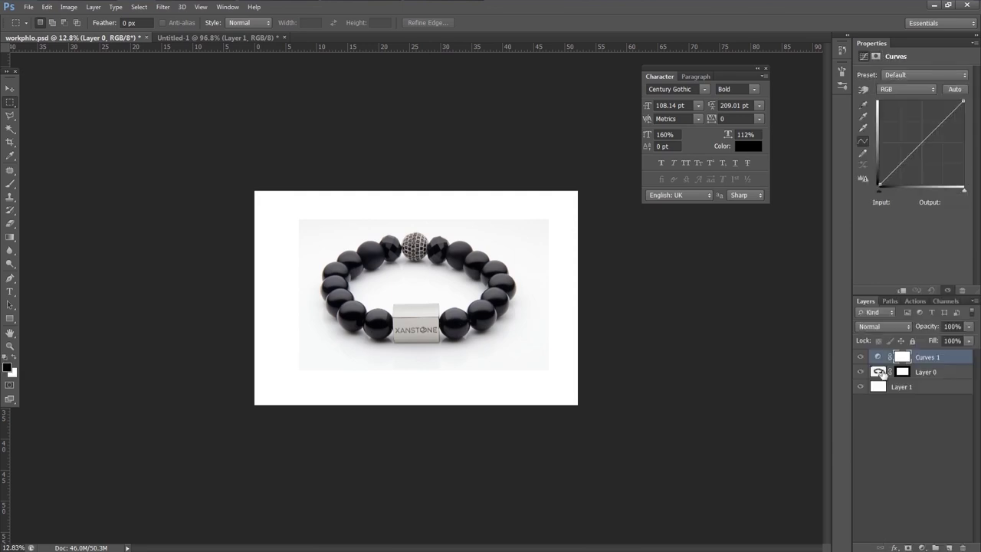
{"action": "left_click_drag", "start_coordinate": [923, 148], "coordinate": [898, 453]}
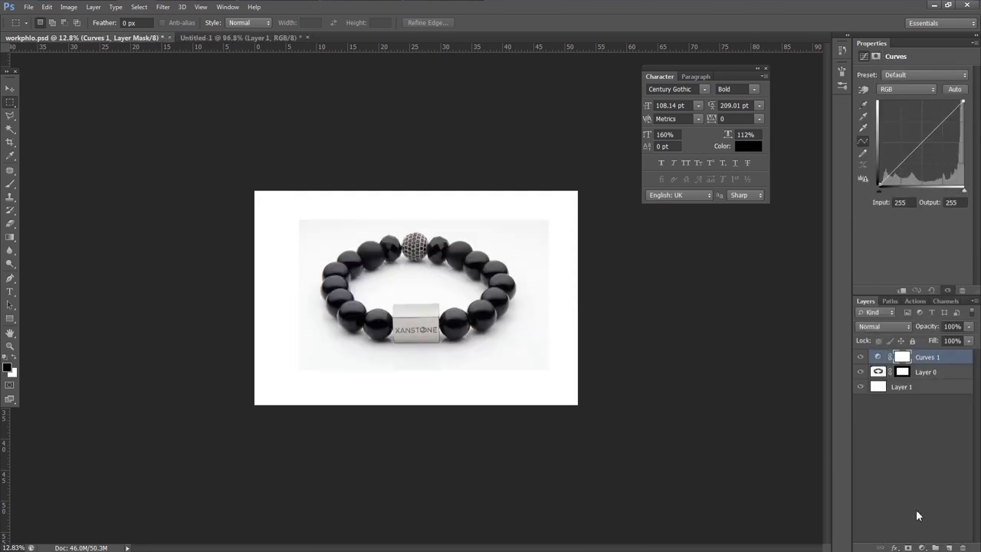
{"action": "left_click", "coordinate": [964, 547]}
{"action": "key", "text": "Return"}
{"action": "left_click", "coordinate": [964, 546]}
{"action": "key", "text": "Return"}
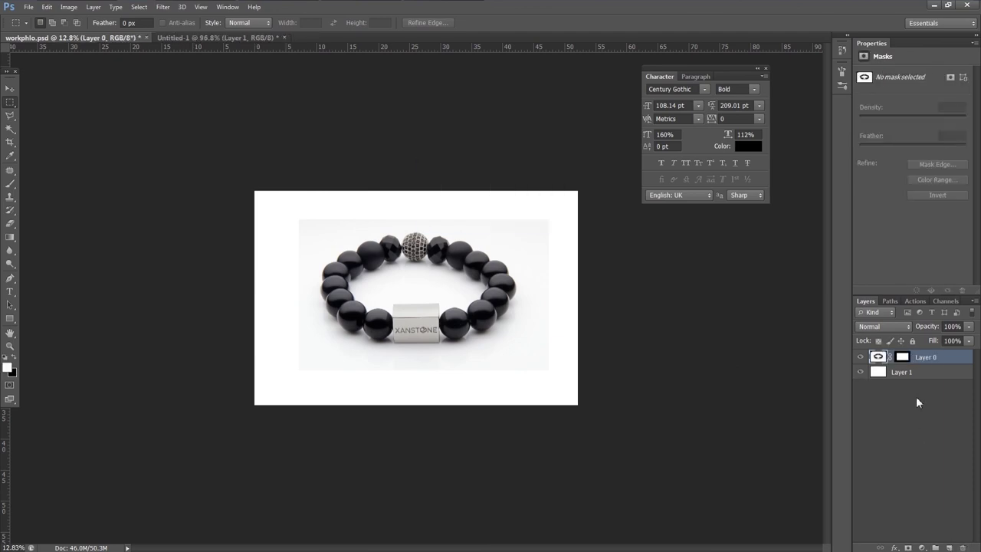
Delete the layer mask from Layer 0
{"action": "right_click", "coordinate": [902, 359]}
{"action": "left_click", "coordinate": [888, 380]}
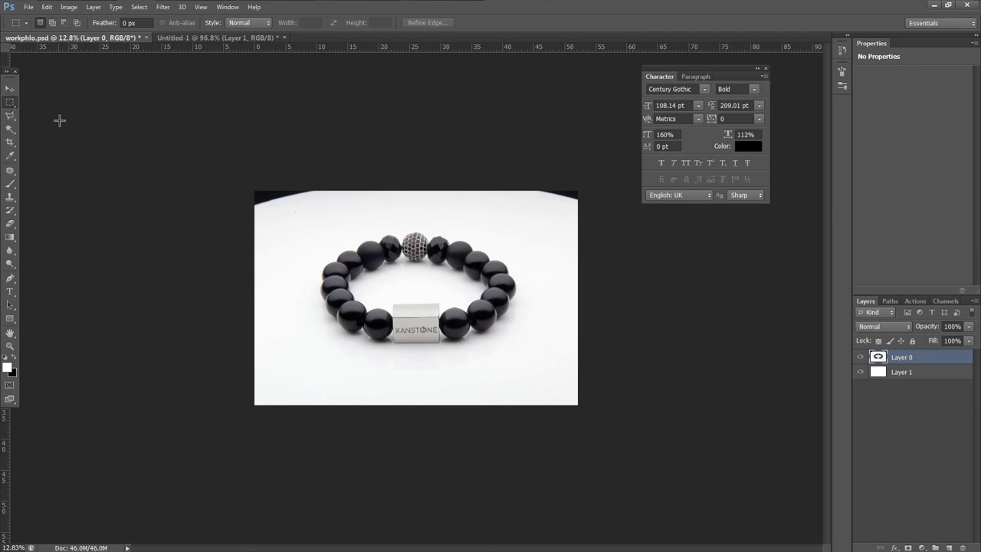
Select the full-width strip above the bracelet on Layer 0 and stretch it upward to about 180% height, pushing the dark corners off the canvas
{"action": "left_click_drag", "start_coordinate": [242, 179], "coordinate": [630, 227]}
{"action": "scroll", "coordinate": [631, 228], "scroll_direction": "up", "scroll_amount": 3}
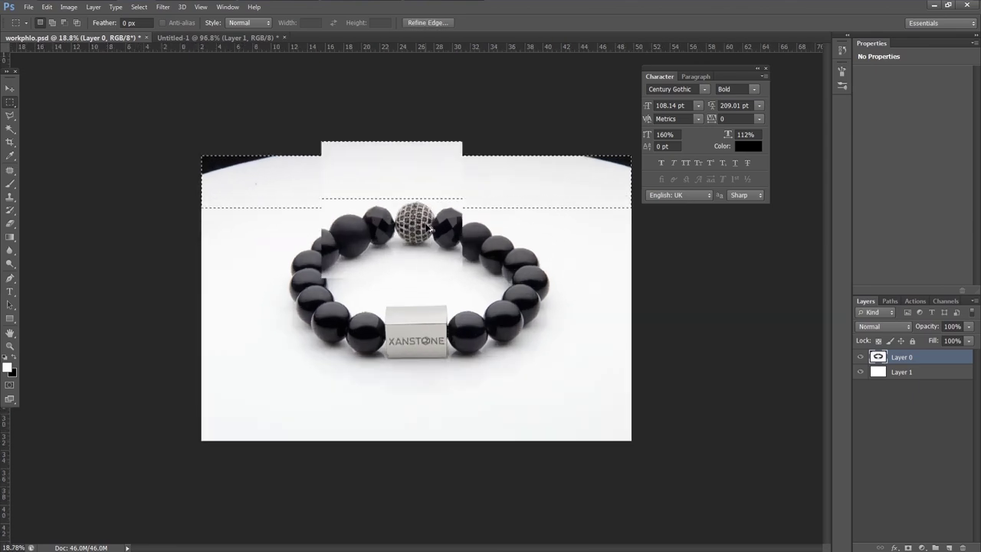
{"action": "scroll", "coordinate": [413, 208], "scroll_direction": "down", "scroll_amount": 2}
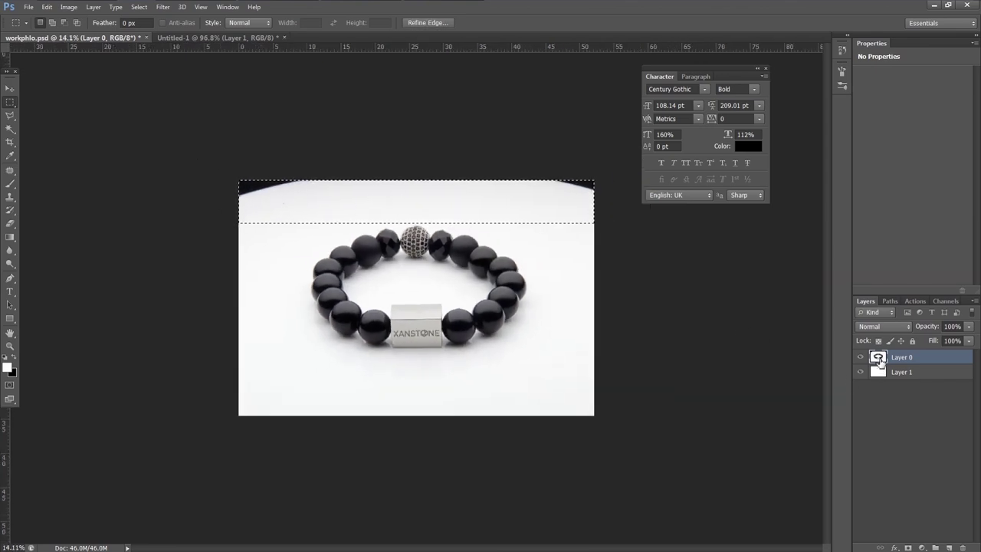
{"action": "key", "text": "ctrl+t"}
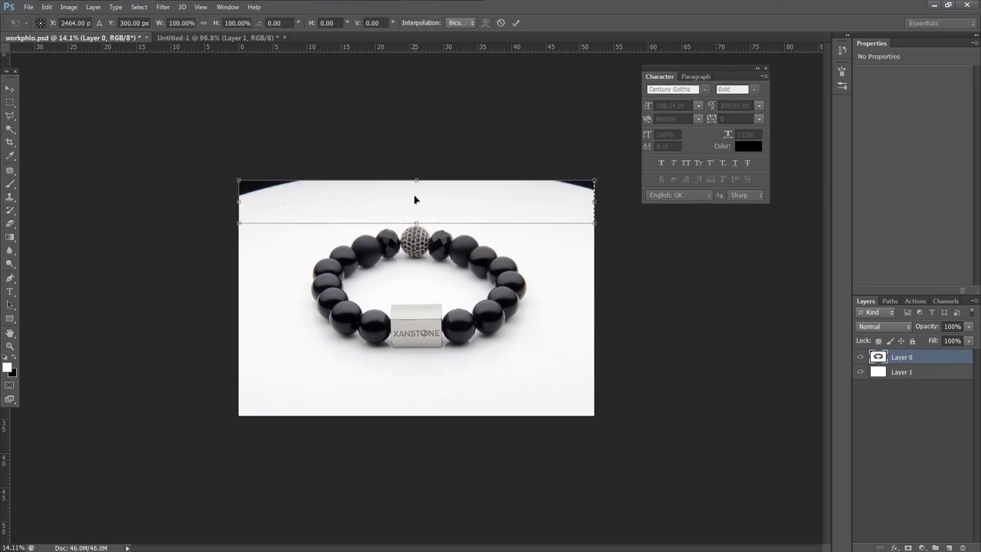
{"action": "left_click_drag", "start_coordinate": [417, 181], "coordinate": [419, 146]}
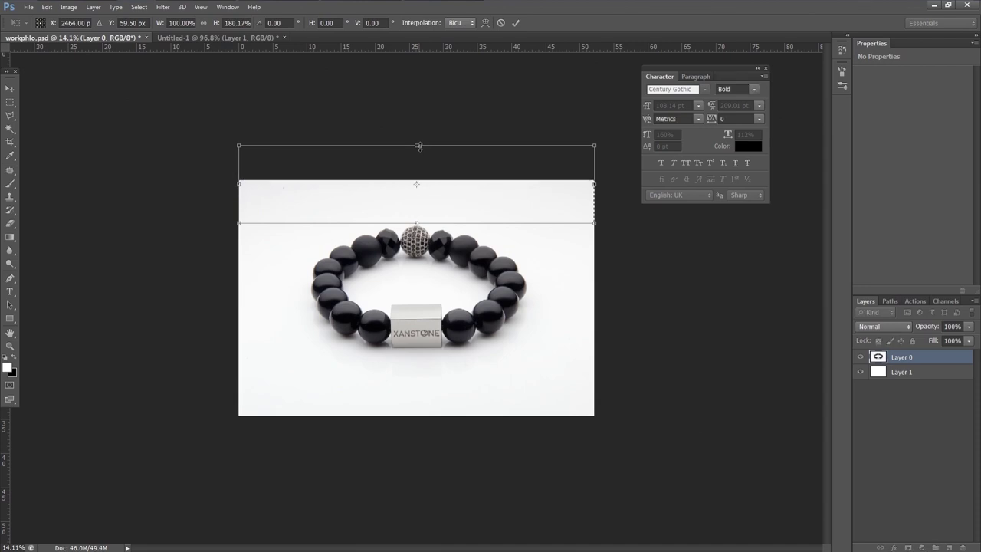
{"action": "key", "text": "Return"}
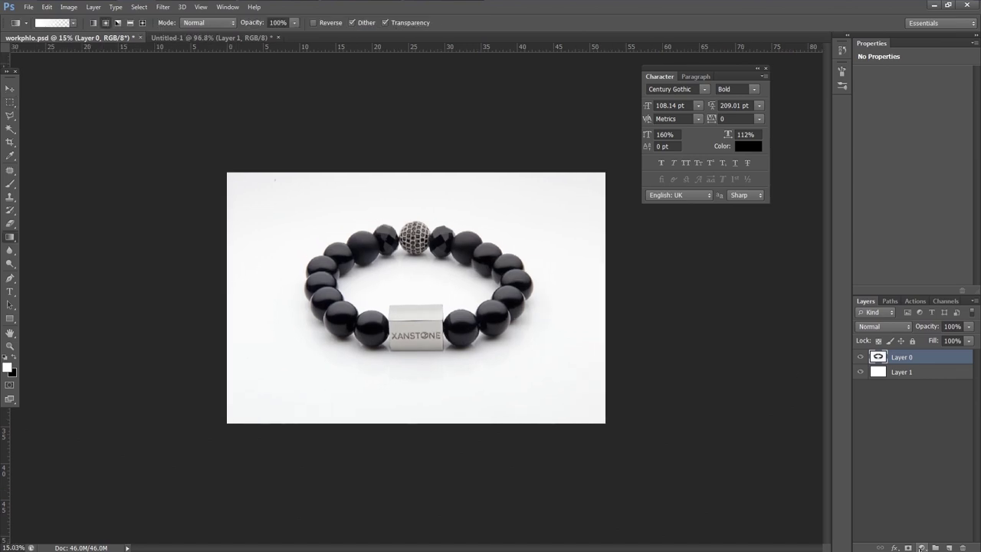
Add a Curves adjustment above Layer 0 that darkens the image, with a curve point at input 193 and output 106
{"action": "left_click", "coordinate": [921, 547]}
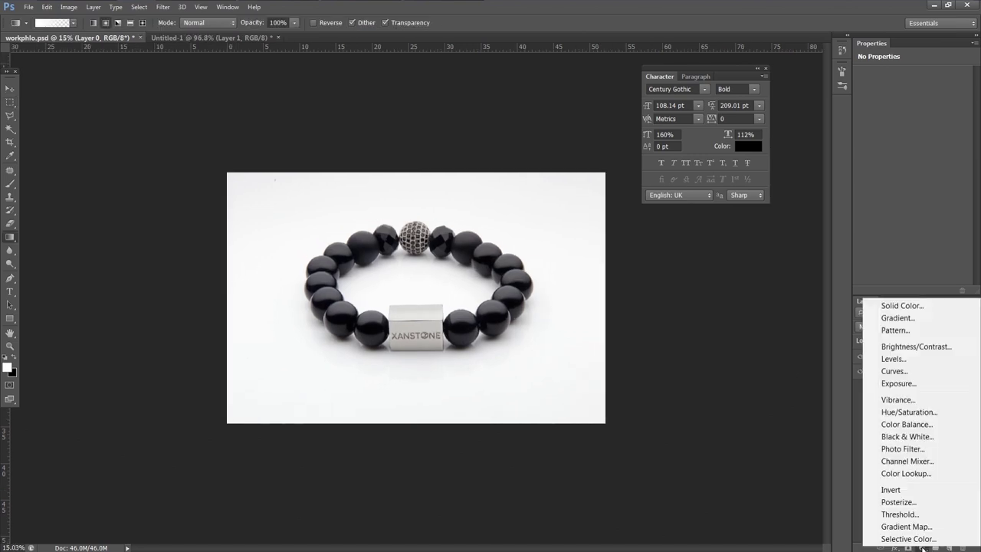
{"action": "left_click", "coordinate": [894, 372]}
{"action": "left_click_drag", "start_coordinate": [934, 131], "coordinate": [946, 150]}
{"action": "scroll", "coordinate": [464, 263], "scroll_direction": "down", "scroll_amount": 3}
{"action": "scroll", "coordinate": [463, 263], "scroll_direction": "down", "scroll_amount": 1}
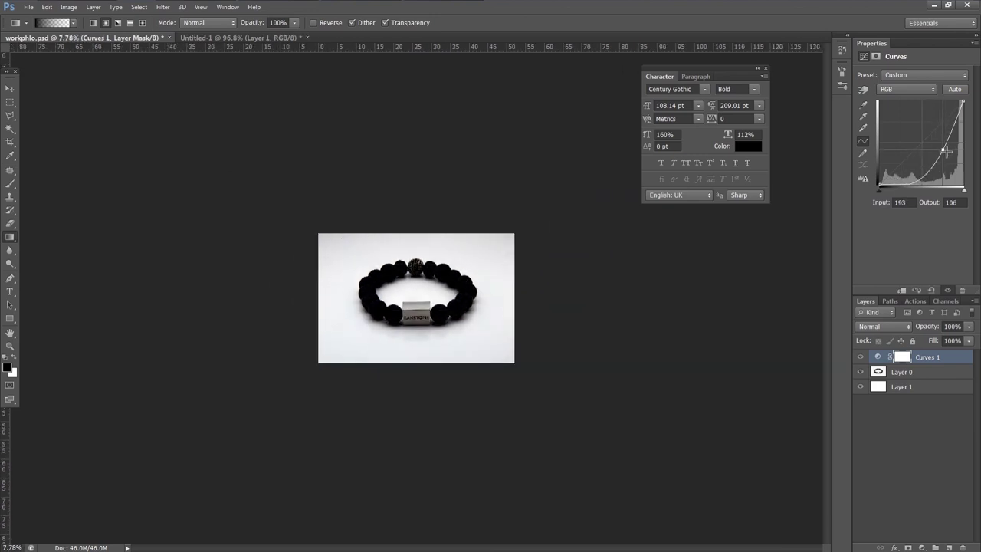
Add a Selective Color adjustment above Layer 0 with cyan, magenta, yellow and black of the Whites all at -100%
{"action": "left_click", "coordinate": [880, 377]}
{"action": "left_click", "coordinate": [921, 547]}
{"action": "left_click", "coordinate": [936, 547]}
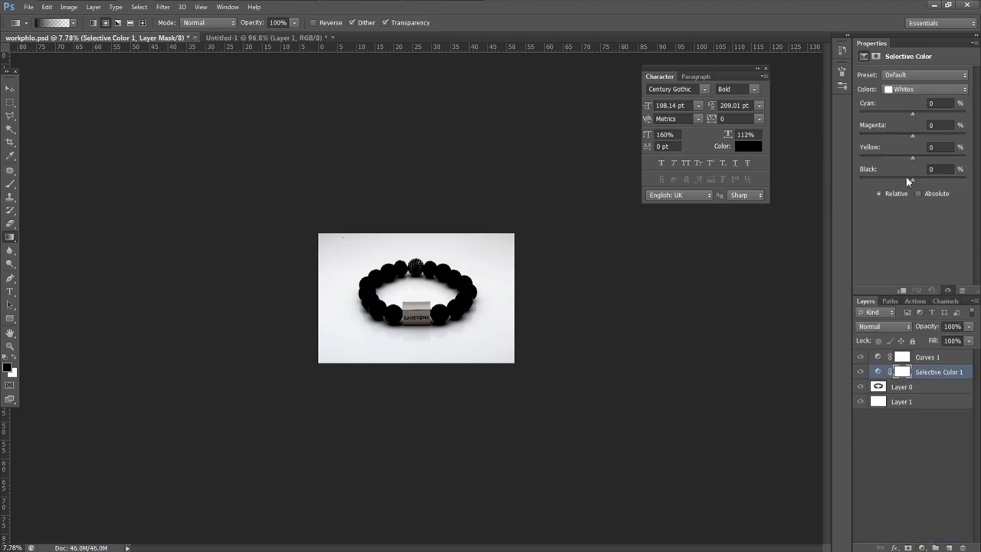
{"action": "left_click_drag", "start_coordinate": [884, 114], "coordinate": [856, 114]}
{"action": "left_click_drag", "start_coordinate": [912, 136], "coordinate": [843, 137]}
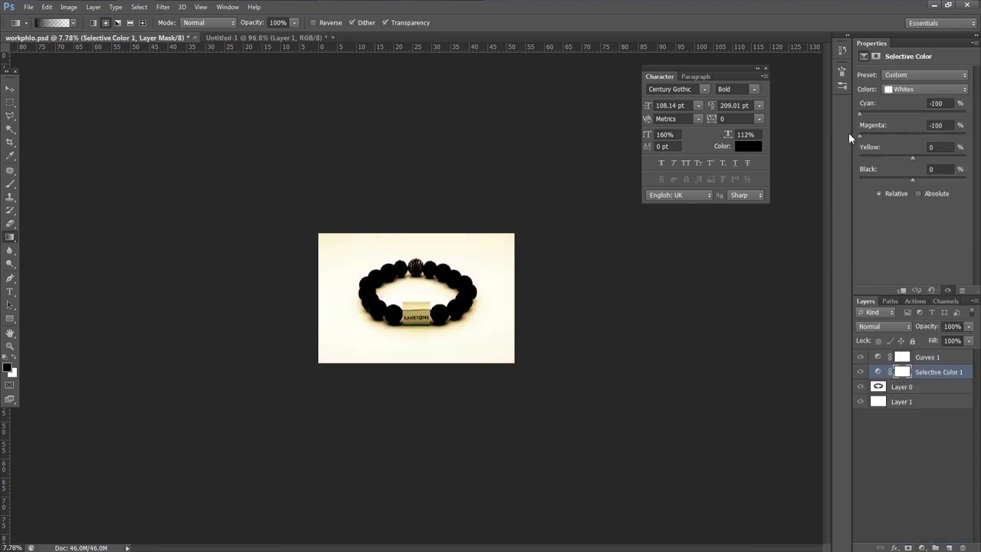
{"action": "left_click_drag", "start_coordinate": [912, 157], "coordinate": [852, 158]}
{"action": "left_click_drag", "start_coordinate": [911, 180], "coordinate": [854, 180]}
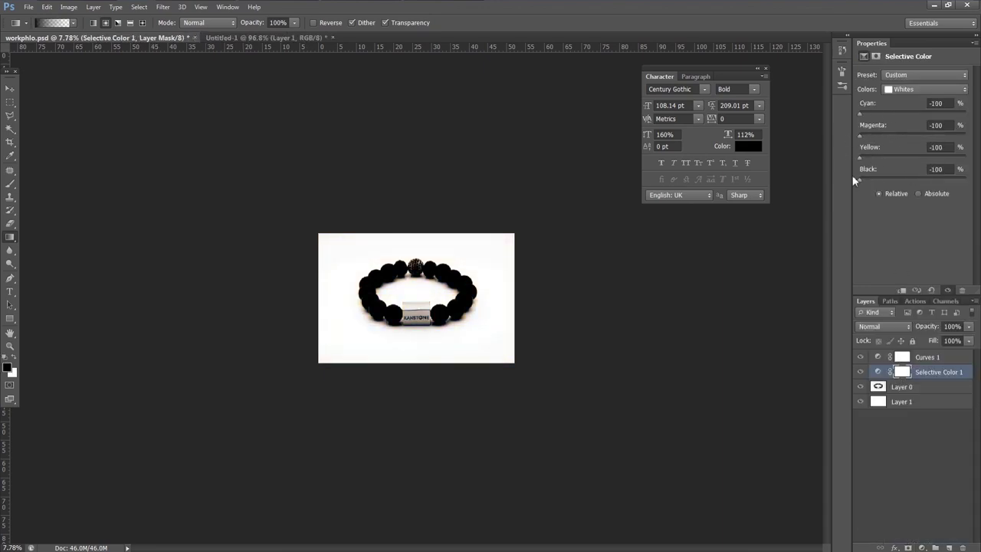
Compare the image with the Selective Color 1 and Curves 1 adjustments switched on and off, and leave Curves 1 hidden
{"action": "left_click", "coordinate": [861, 373]}
{"action": "left_click", "coordinate": [861, 372]}
{"action": "left_click", "coordinate": [861, 357]}
{"action": "left_click", "coordinate": [860, 357]}
{"action": "left_click", "coordinate": [861, 371]}
{"action": "left_click", "coordinate": [860, 371]}
{"action": "left_click", "coordinate": [861, 371]}
{"action": "left_click", "coordinate": [861, 372]}
{"action": "left_click", "coordinate": [861, 357]}
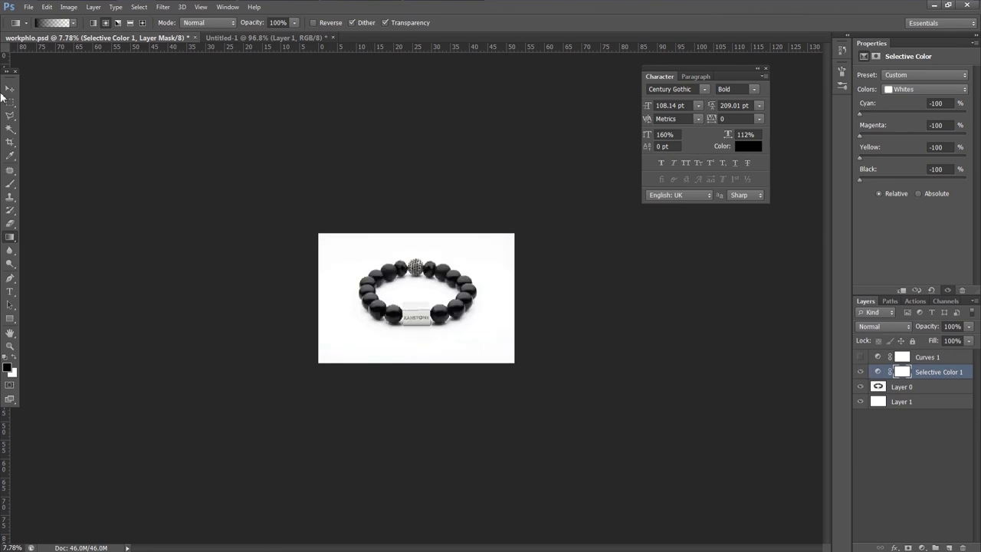
Examine the bracelet and its background up close with the Selective Color 1 adjustment on and off
{"action": "key", "text": "v"}
{"action": "left_click", "coordinate": [936, 452]}
{"action": "scroll", "coordinate": [412, 316], "scroll_direction": "up", "scroll_amount": 3}
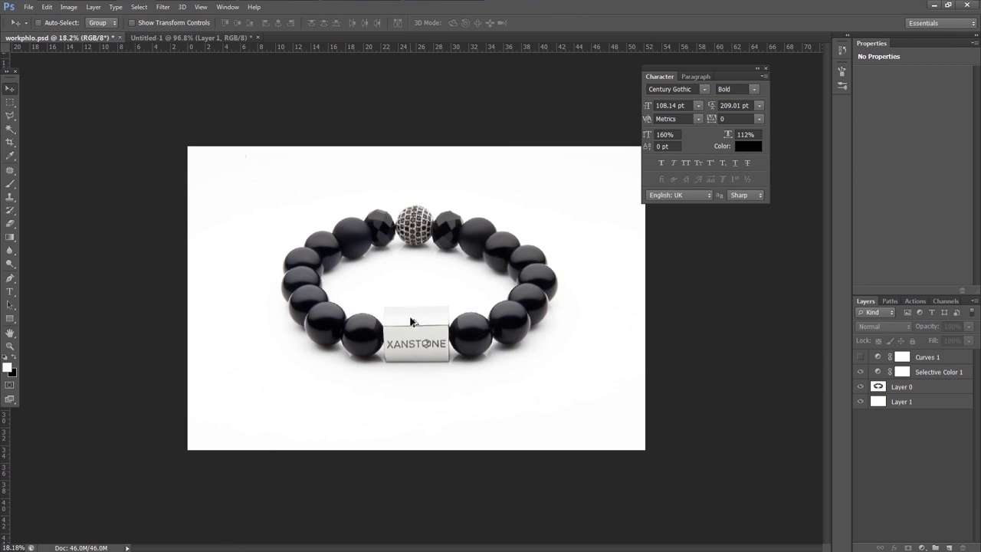
{"action": "left_click", "coordinate": [861, 373]}
{"action": "left_click", "coordinate": [860, 373]}
{"action": "left_click", "coordinate": [861, 373]}
{"action": "left_click", "coordinate": [861, 372]}
Draw a radial black-to-transparent gradient on the Selective Color 1 mask from the bracelet's centre to its right edge, and inspect the mask and effect
{"action": "left_click", "coordinate": [901, 372]}
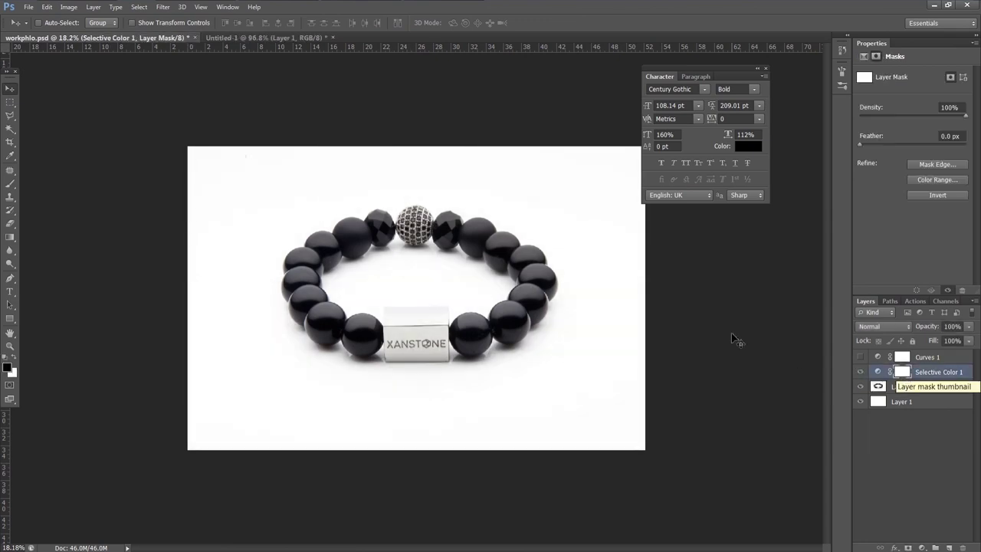
{"action": "key", "text": "g"}
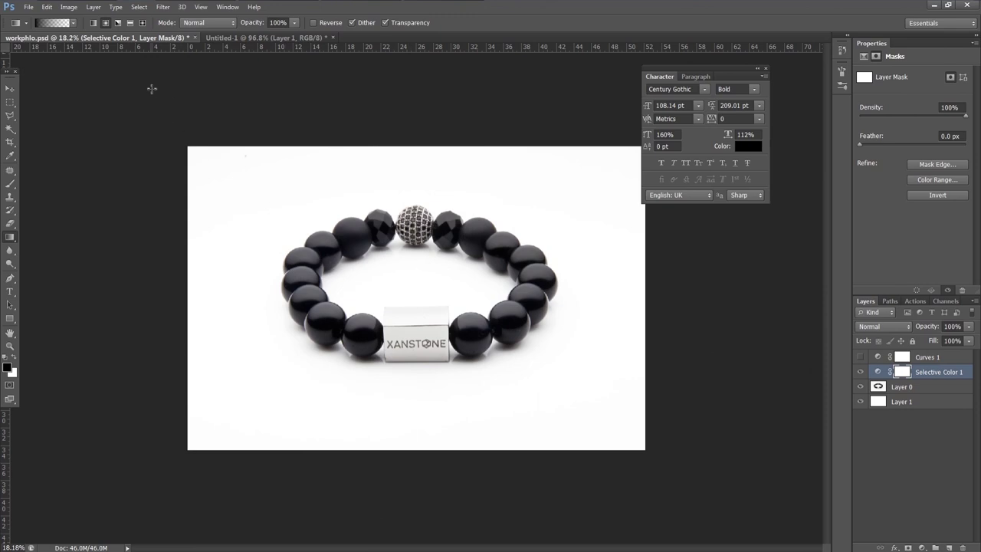
{"action": "left_click_drag", "start_coordinate": [418, 290], "coordinate": [562, 299]}
{"action": "key", "text": "ctrl+minus"}
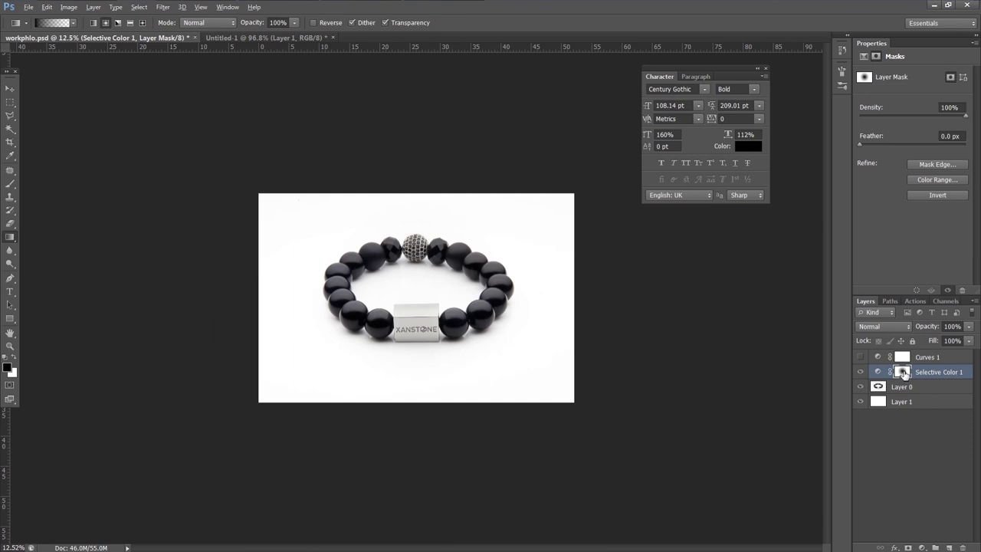
{"action": "left_click", "coordinate": [902, 372], "text": "alt"}
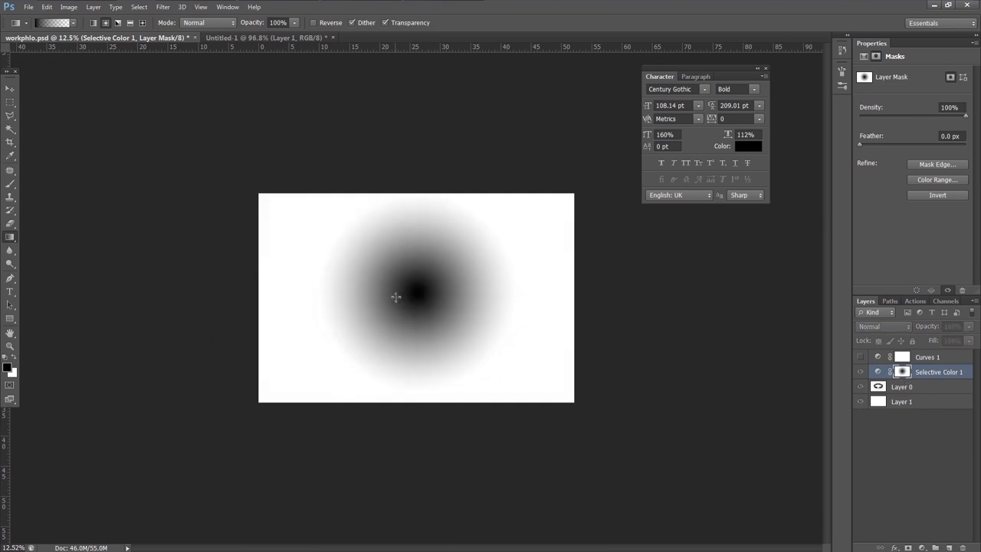
{"action": "left_click", "coordinate": [902, 373], "text": "alt"}
{"action": "left_click", "coordinate": [859, 372]}
{"action": "left_click", "coordinate": [859, 371]}
{"action": "scroll", "coordinate": [358, 379], "scroll_direction": "down", "scroll_amount": 1}
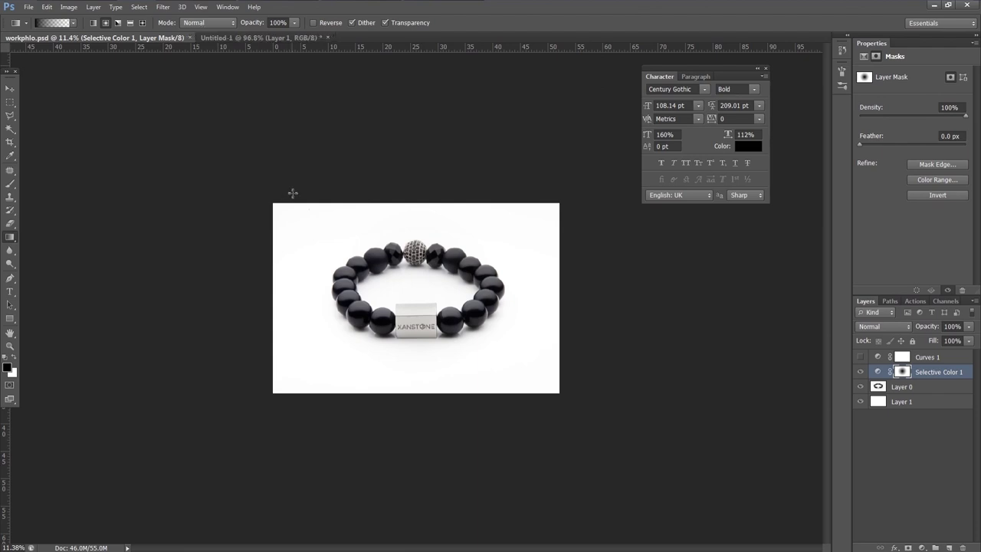
Load the numbered bracelet photos from the workphlo-360-turntable folder, starting at workphlo_0001, into one layered stack
{"action": "left_click", "coordinate": [28, 9]}
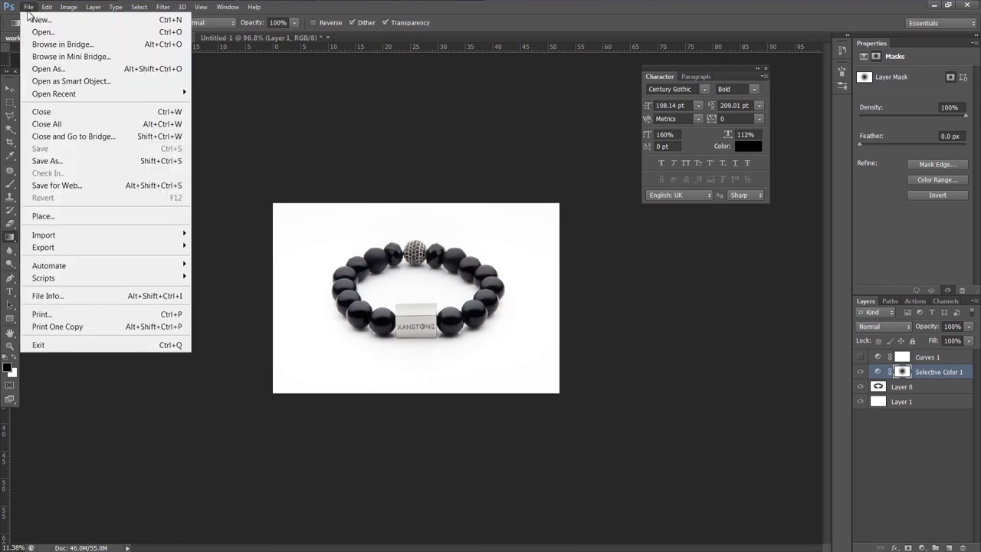
{"action": "mouse_move", "coordinate": [173, 282]}
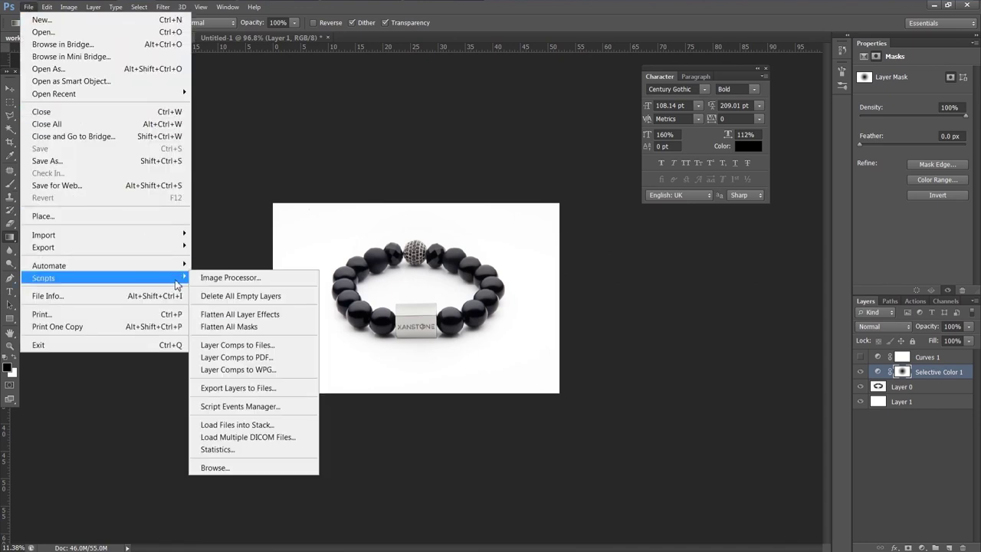
{"action": "left_click", "coordinate": [249, 424]}
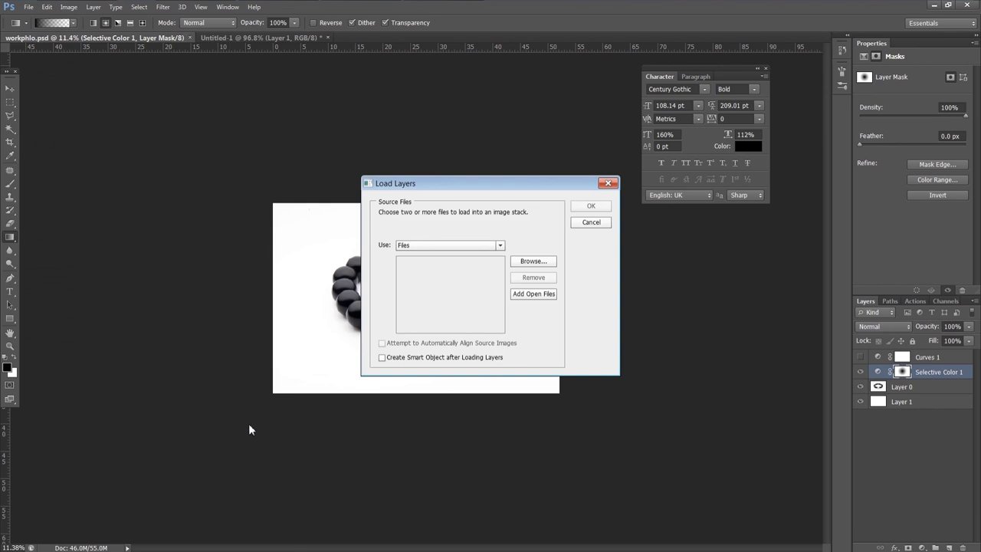
{"action": "left_click", "coordinate": [532, 262]}
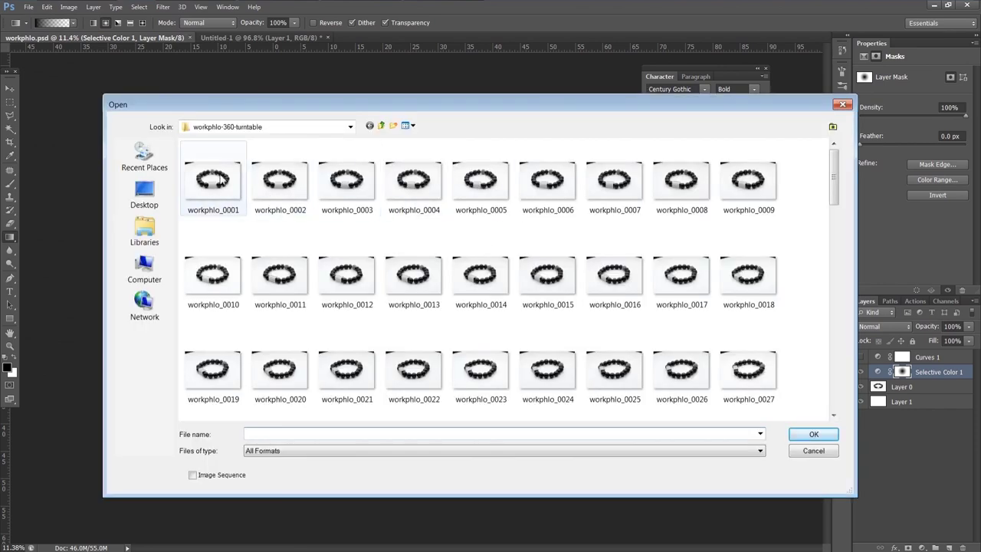
{"action": "left_click", "coordinate": [210, 188]}
{"action": "left_click", "coordinate": [753, 374], "text": "shift"}
{"action": "left_click", "coordinate": [813, 433]}
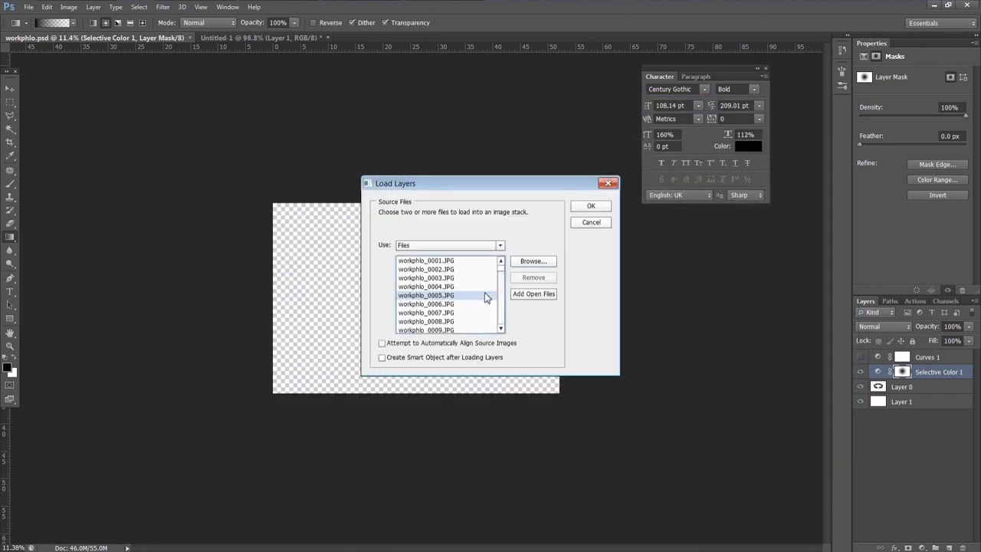
{"action": "left_click", "coordinate": [590, 207]}
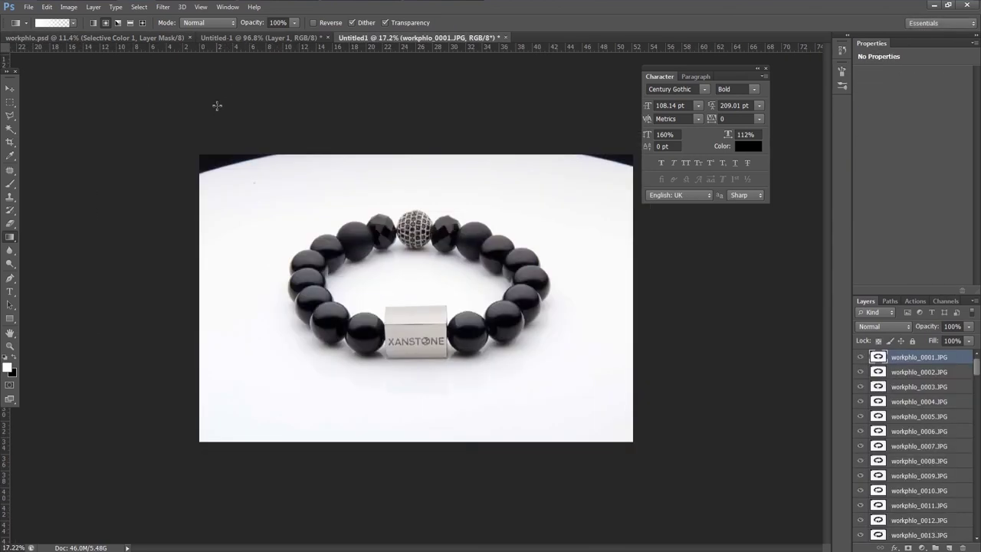
Resize the stacked document to 1776 × 1176 pixels with proportions constrained
{"action": "left_click", "coordinate": [68, 7]}
{"action": "left_click", "coordinate": [99, 100]}
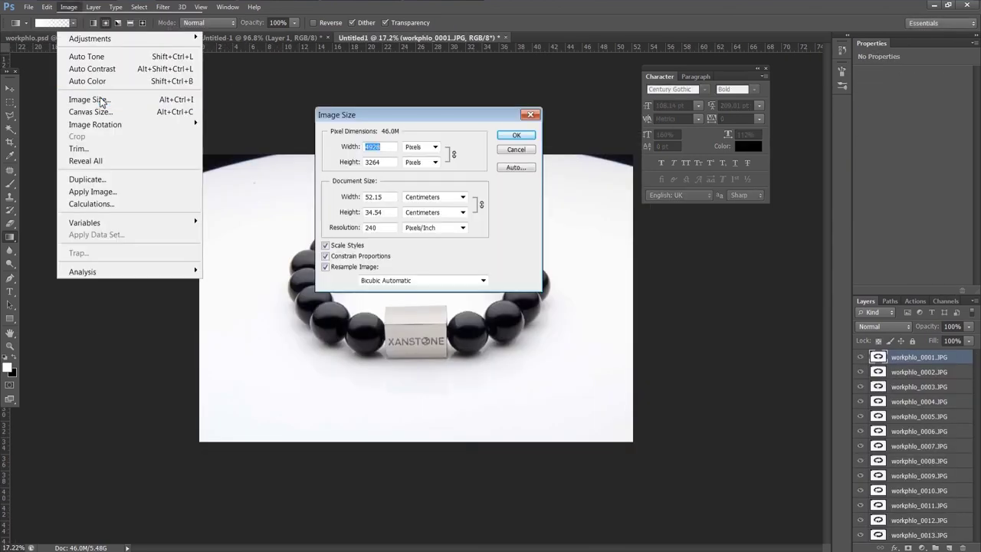
{"action": "left_click_drag", "start_coordinate": [357, 148], "coordinate": [196, 154]}
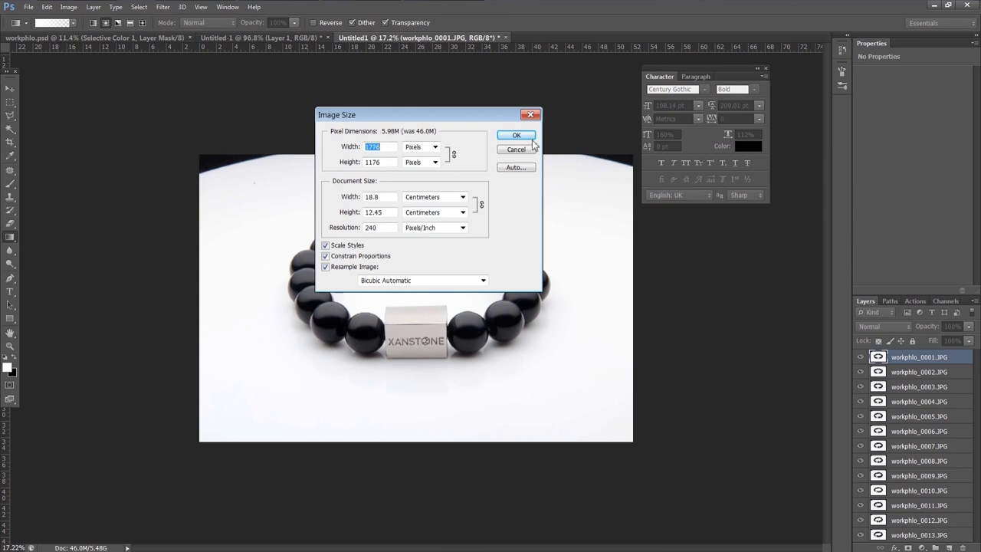
{"action": "left_click", "coordinate": [514, 137]}
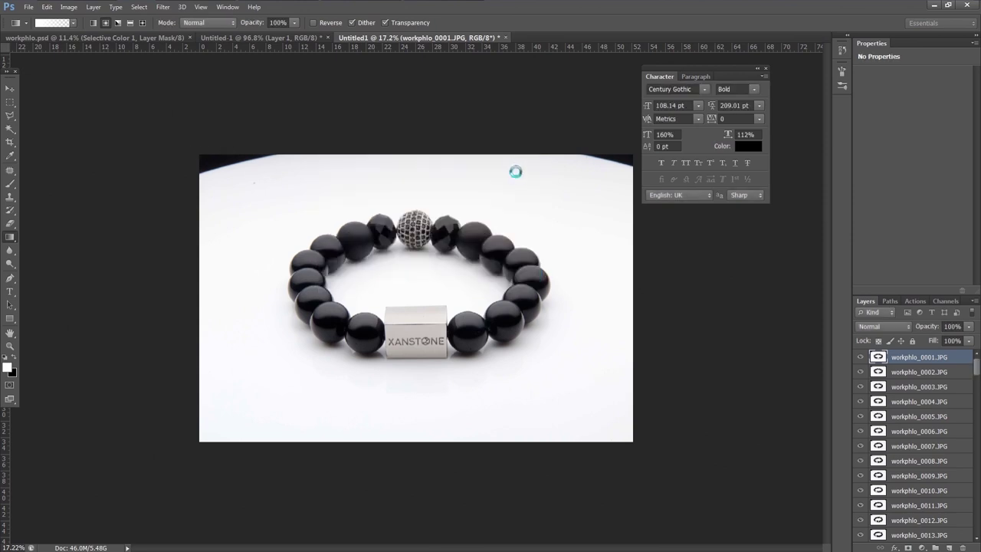
Create a new action in Set 1 with Shift+F7 assigned as its function key, and start recording it
{"action": "key", "text": "m"}
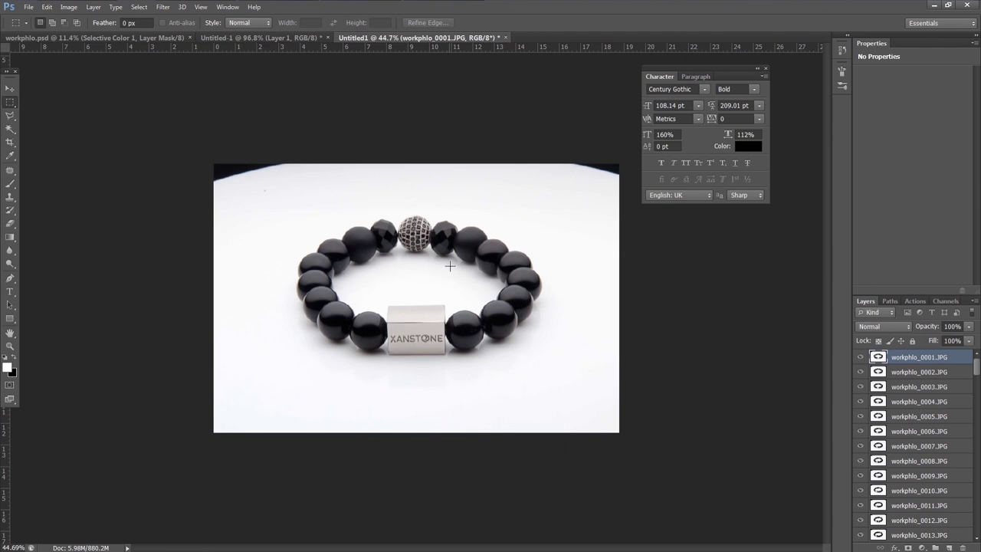
{"action": "left_click", "coordinate": [913, 301]}
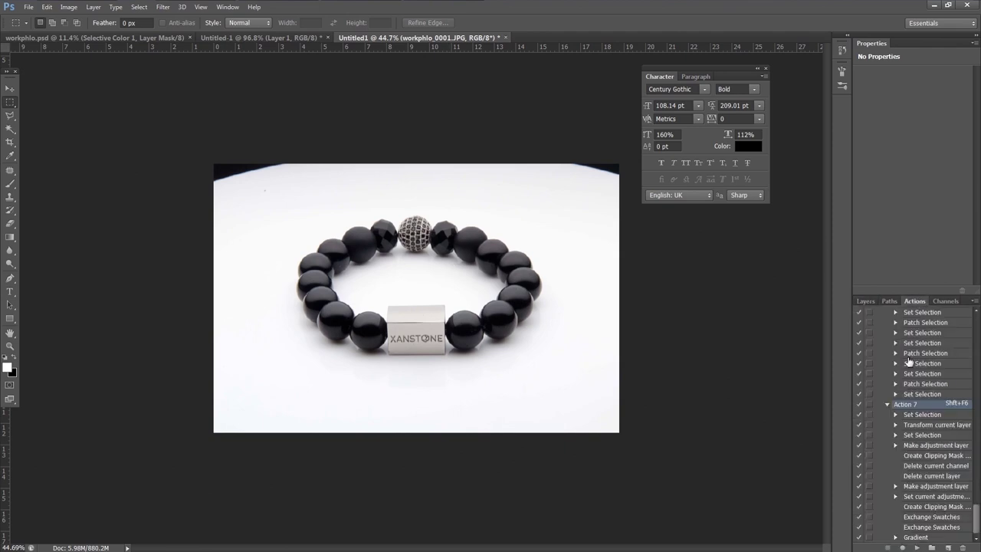
{"action": "left_click", "coordinate": [229, 7]}
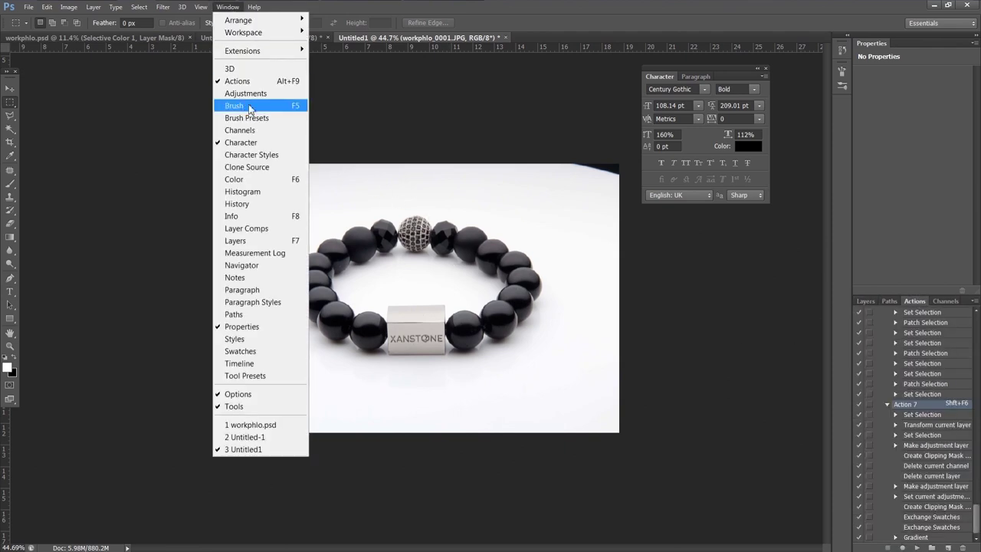
{"action": "left_click", "coordinate": [913, 304]}
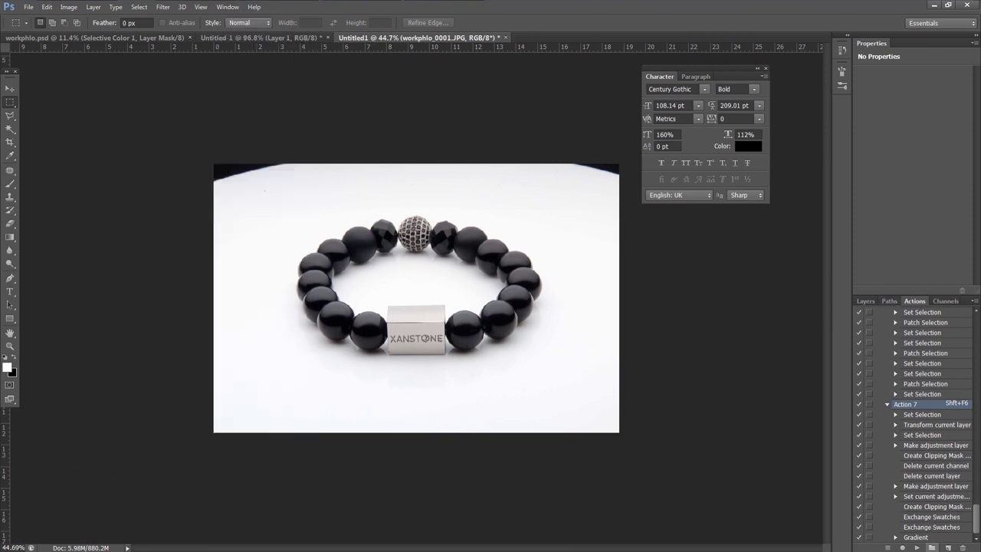
{"action": "left_click", "coordinate": [949, 547]}
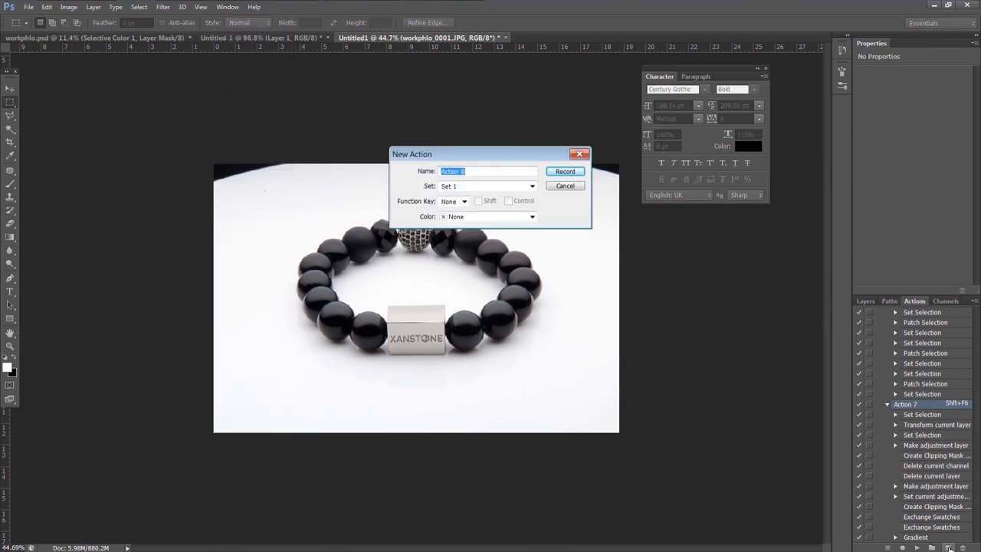
{"action": "left_click", "coordinate": [462, 188]}
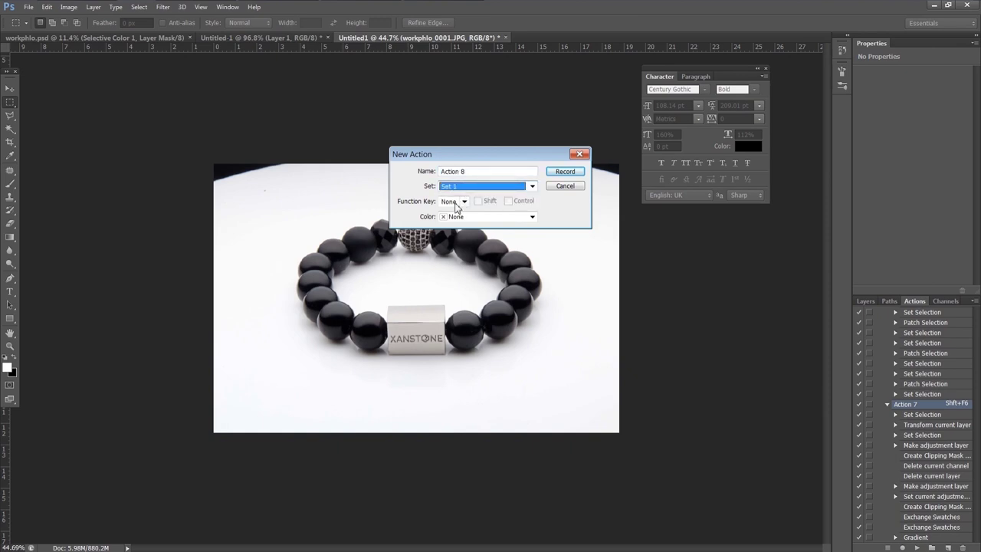
{"action": "left_click", "coordinate": [459, 202]}
{"action": "left_click", "coordinate": [446, 285]}
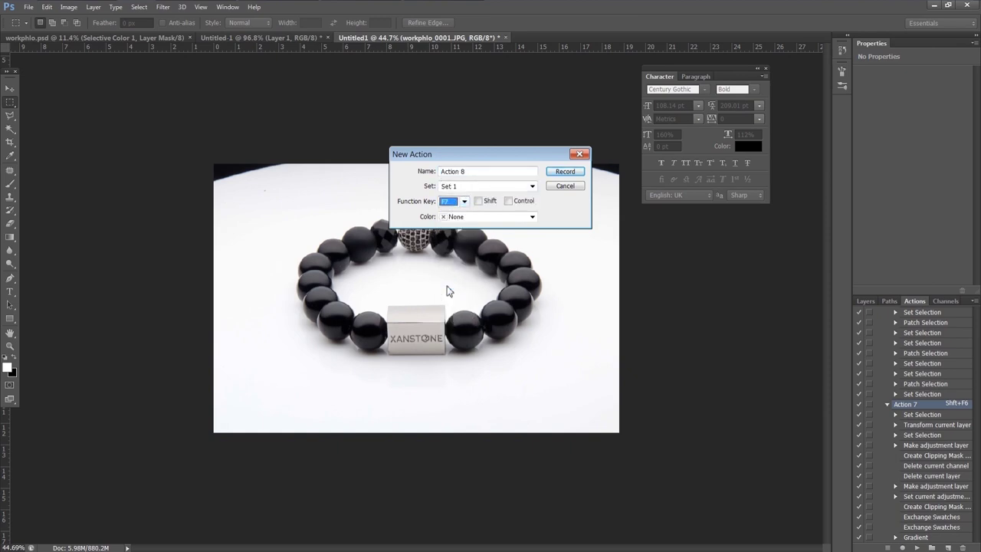
{"action": "left_click", "coordinate": [478, 200]}
{"action": "left_click", "coordinate": [559, 171]}
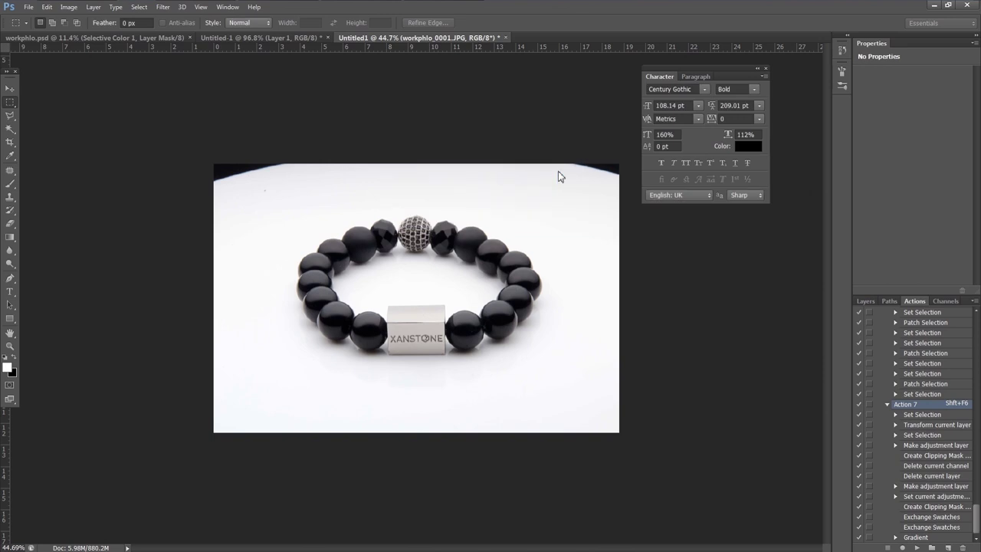
Select the full-width strip above the bracelet on workphlo_0001.JPG and stretch it upward to about 182% height, pushing the dark corners off the canvas
{"action": "left_click", "coordinate": [865, 301]}
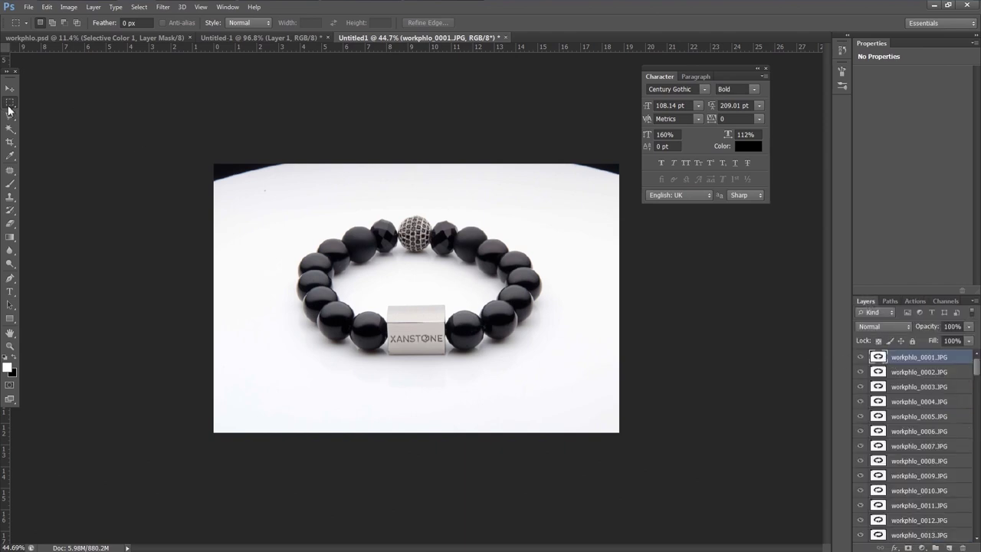
{"action": "left_click_drag", "start_coordinate": [188, 157], "coordinate": [715, 212]}
{"action": "key", "text": "ctrl+t"}
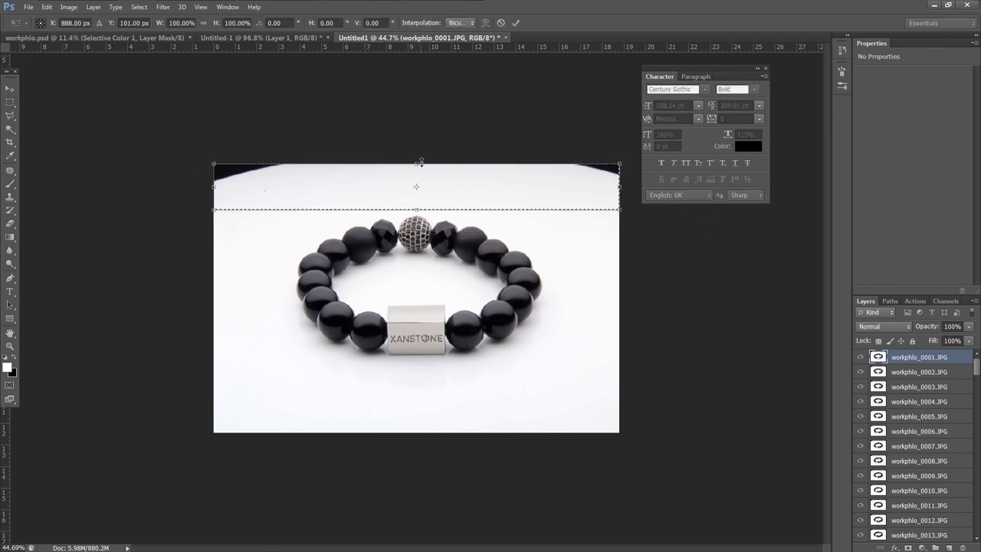
{"action": "left_click_drag", "start_coordinate": [418, 163], "coordinate": [419, 126]}
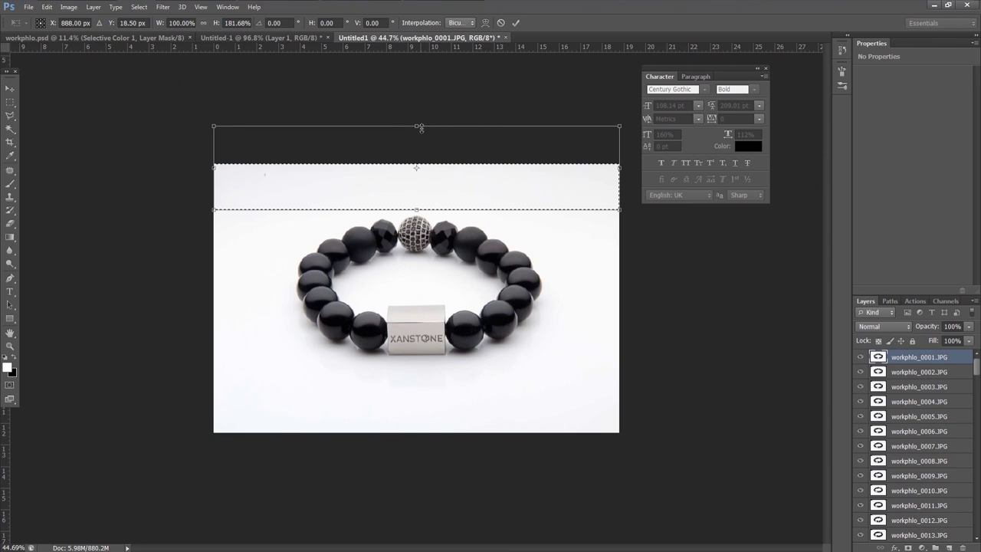
{"action": "key", "text": "Return"}
{"action": "key", "text": "ctrl+d"}
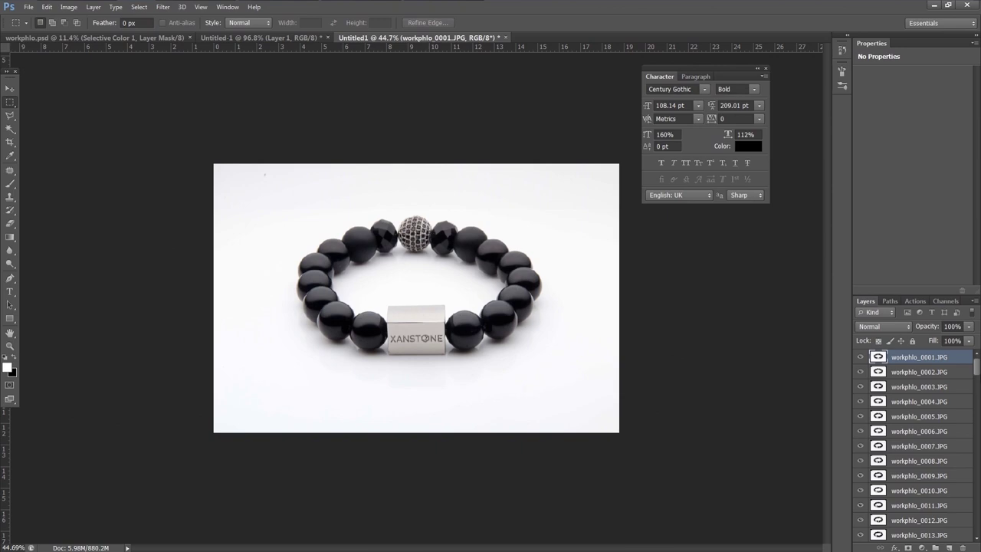
Add a Selective Color adjustment with all four Whites values at -100% and clip it to the workphlo_0001.JPG layer
{"action": "left_click", "coordinate": [922, 547]}
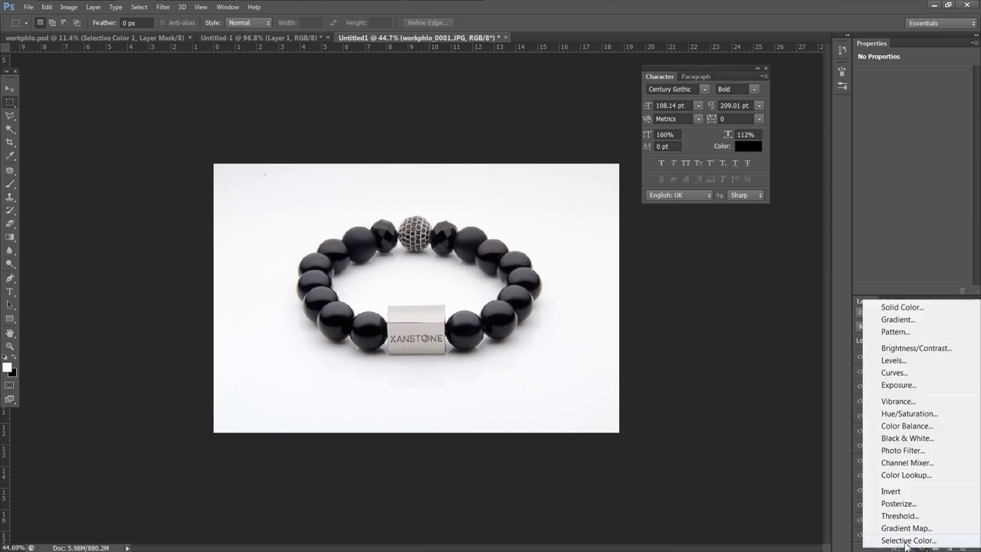
{"action": "left_click", "coordinate": [906, 542]}
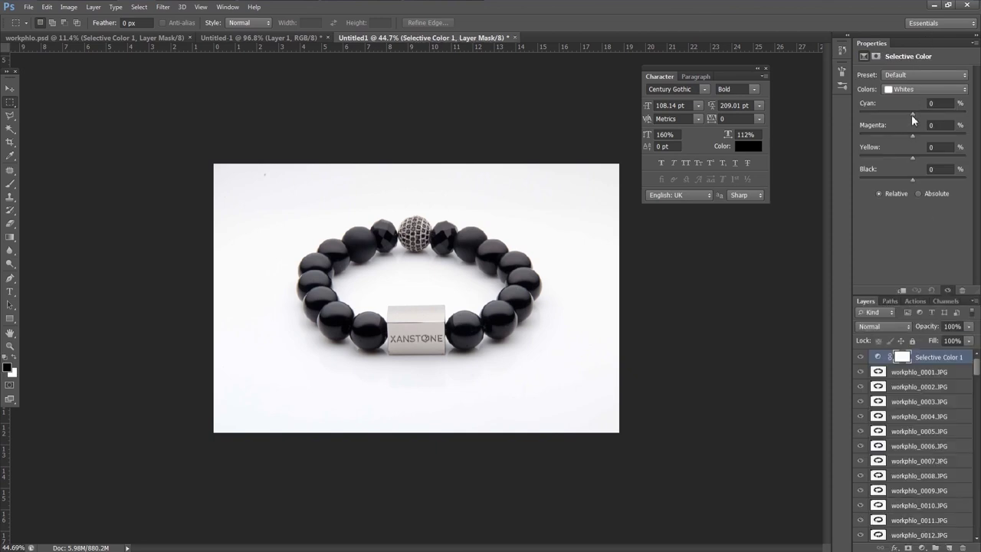
{"action": "left_click_drag", "start_coordinate": [911, 114], "coordinate": [837, 108]}
{"action": "left_click_drag", "start_coordinate": [912, 136], "coordinate": [859, 135]}
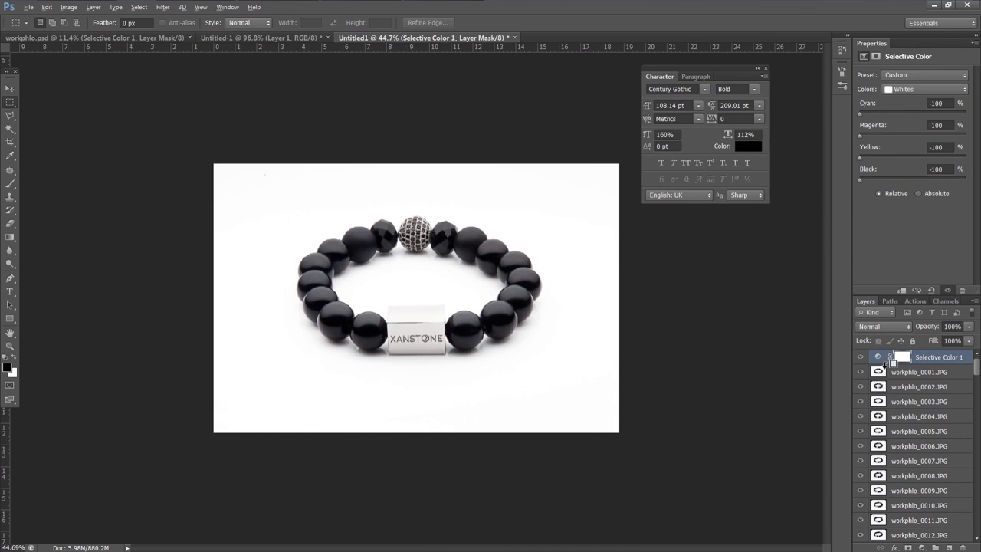
{"action": "left_click", "coordinate": [880, 363], "text": "alt"}
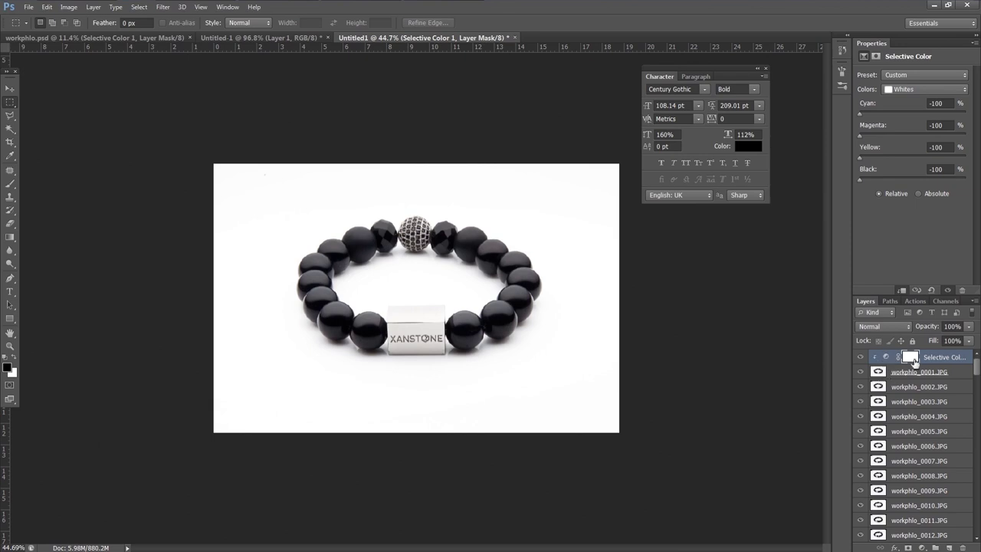
Draw a black-to-transparent radial gradient on the Selective Color layer mask, from the bracelet's centre out to its right-hand beads
{"action": "left_click", "coordinate": [910, 357]}
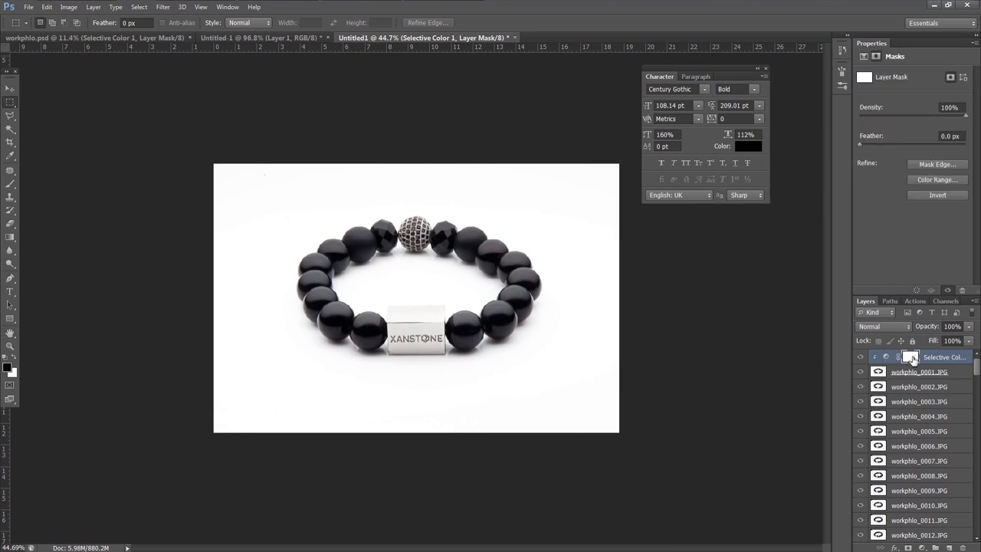
{"action": "key", "text": "g"}
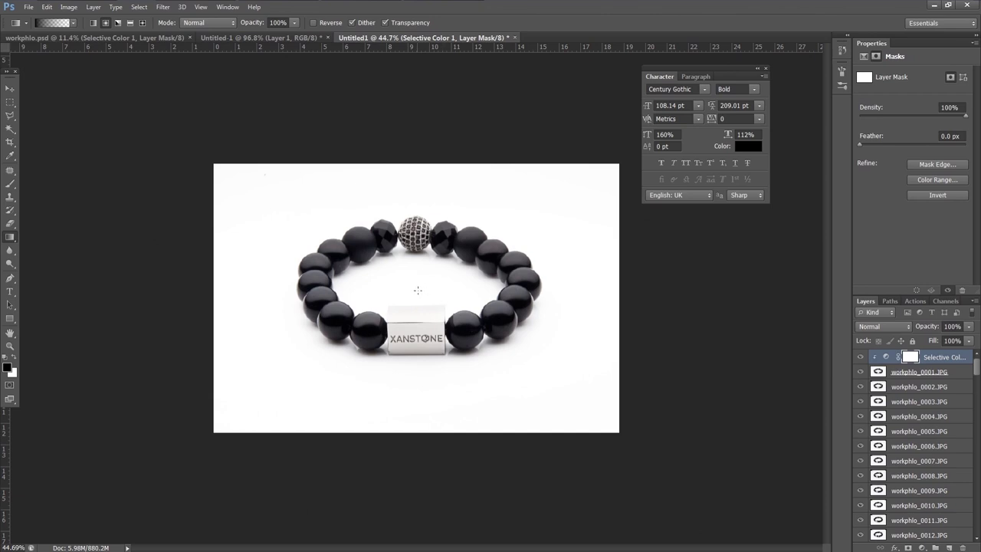
{"action": "left_click_drag", "start_coordinate": [415, 291], "coordinate": [534, 291]}
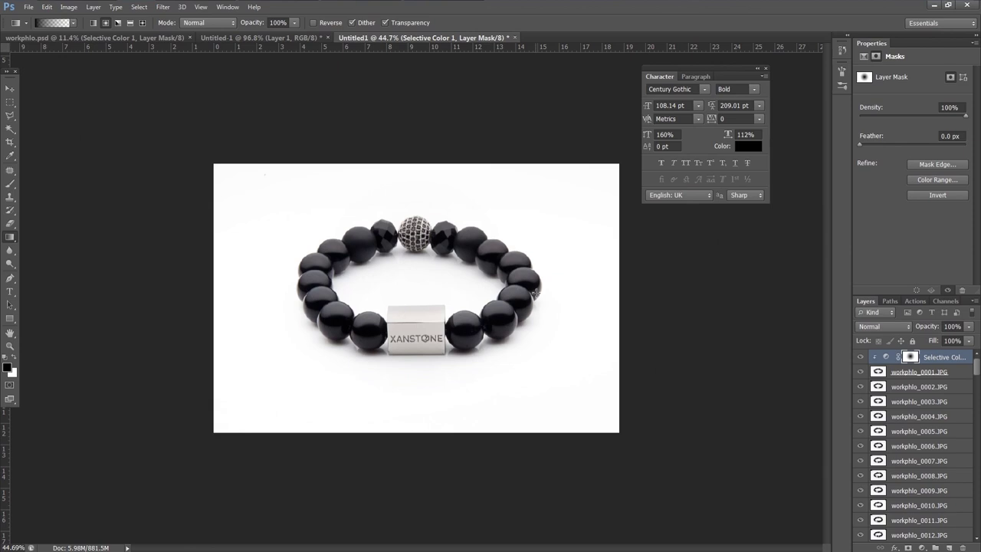
Merge the Selective Color adjustment with the workphlo_0001.JPG layer and stop recording the action
{"action": "left_click", "coordinate": [882, 373], "text": "shift"}
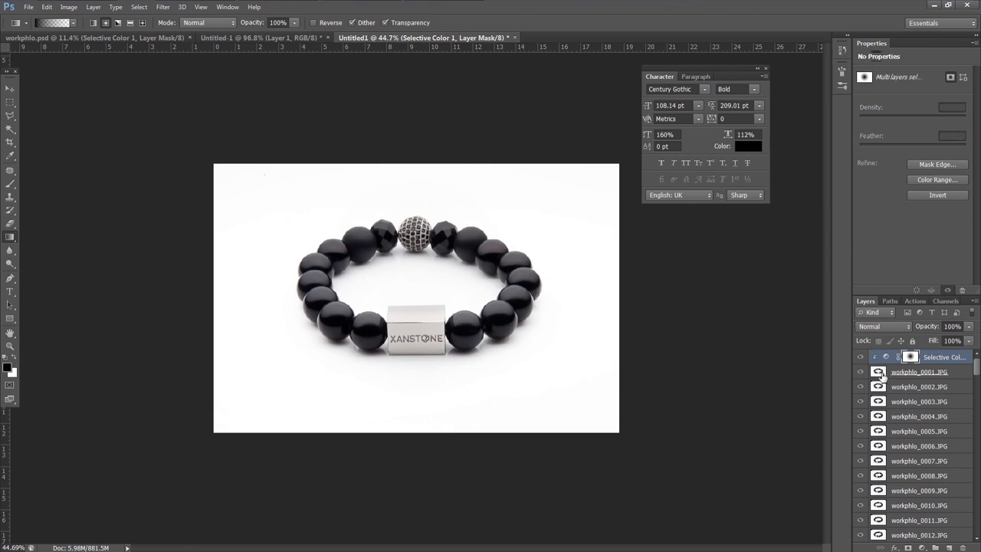
{"action": "key", "text": "x"}
{"action": "key", "text": "ctrl+e"}
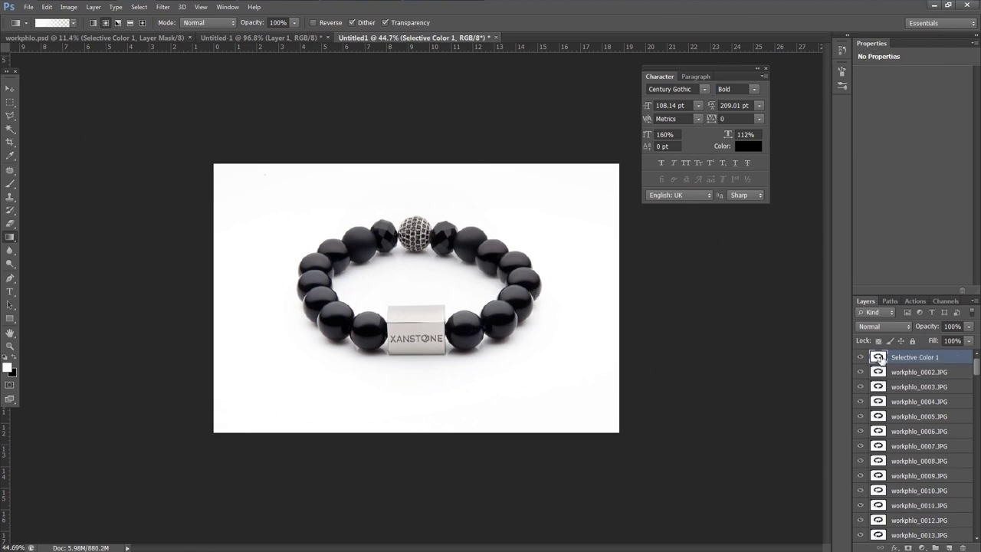
{"action": "left_click", "coordinate": [916, 300]}
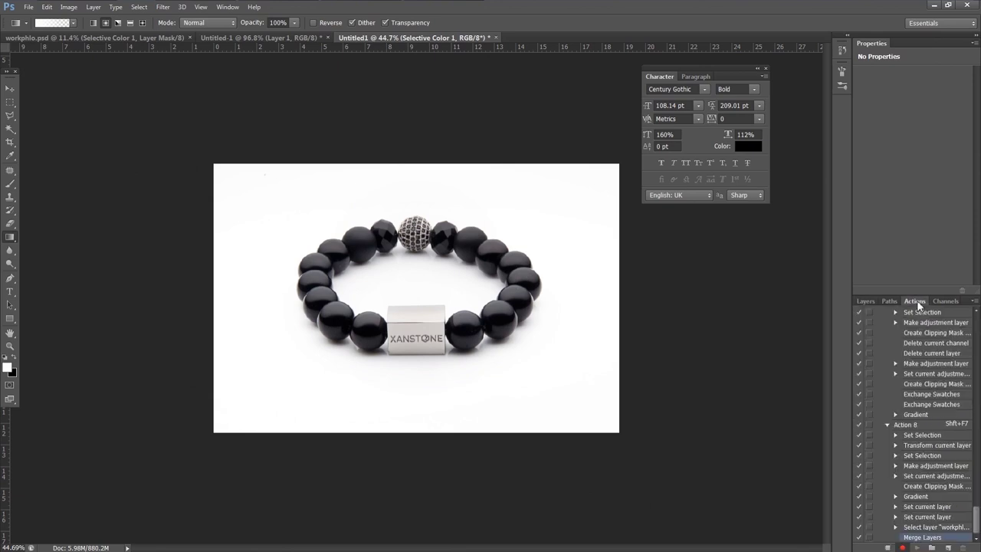
{"action": "left_click", "coordinate": [887, 547]}
{"action": "left_click", "coordinate": [865, 301]}
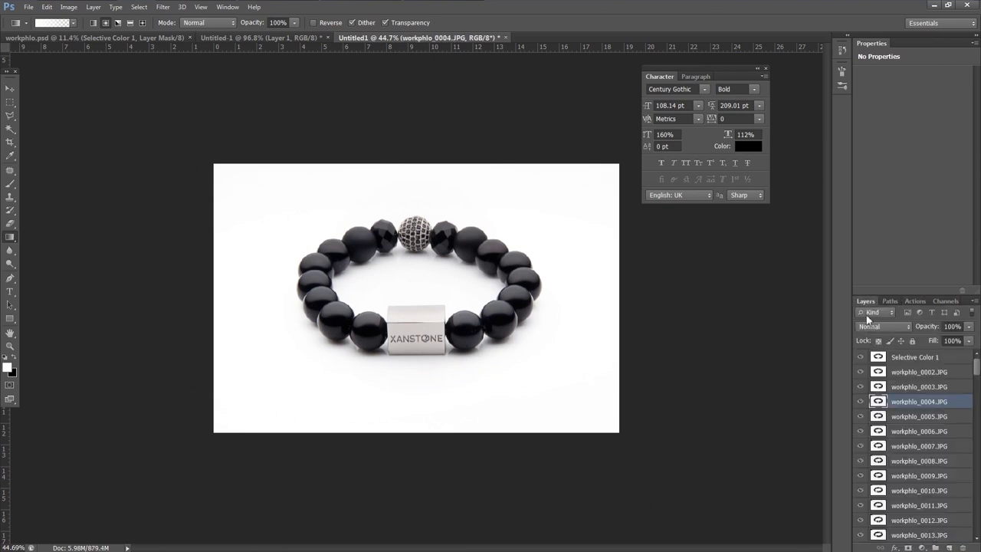
Hide the layers above workphlo_0004.JPG and play the recorded cleanup action on that layer
{"action": "left_click", "coordinate": [860, 401]}
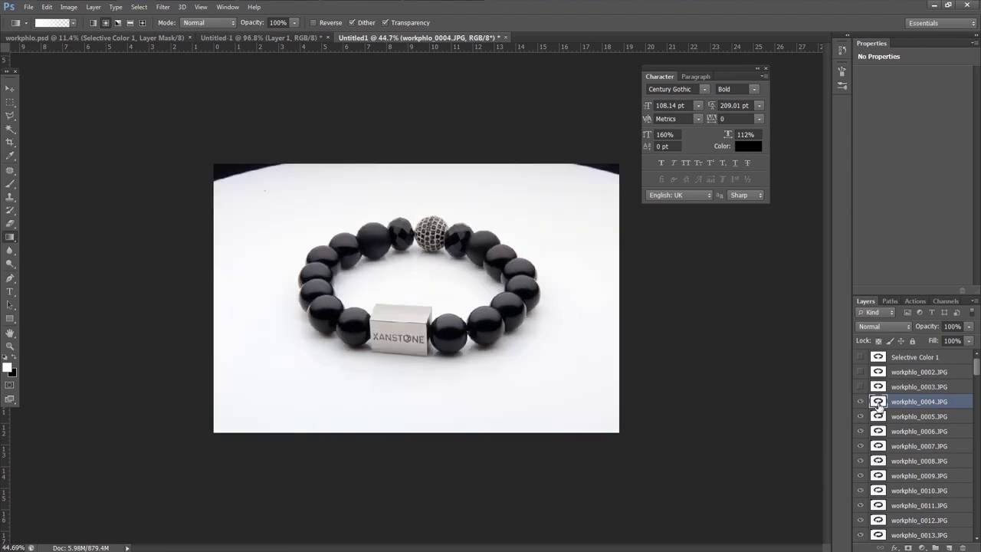
{"action": "key", "text": "F2"}
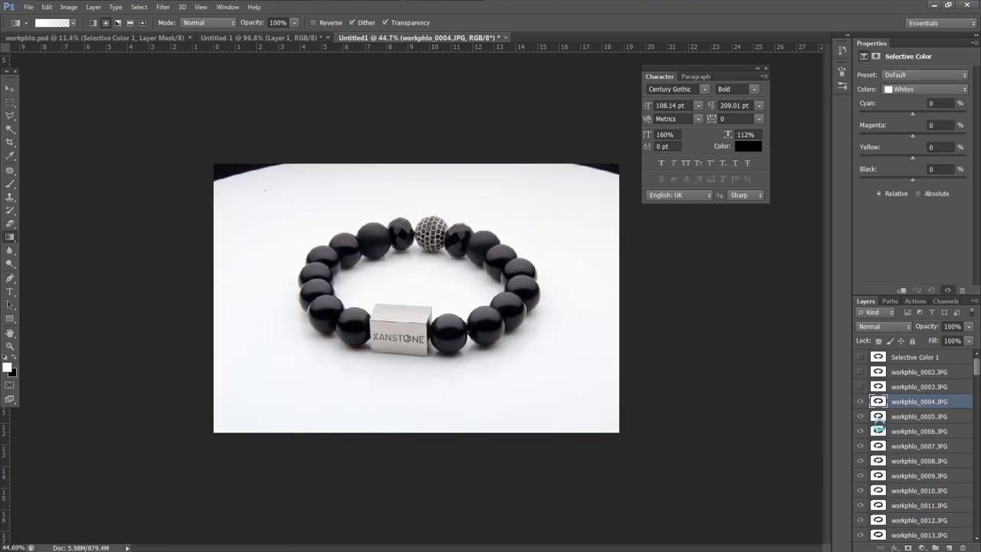
{"action": "key", "text": "Return"}
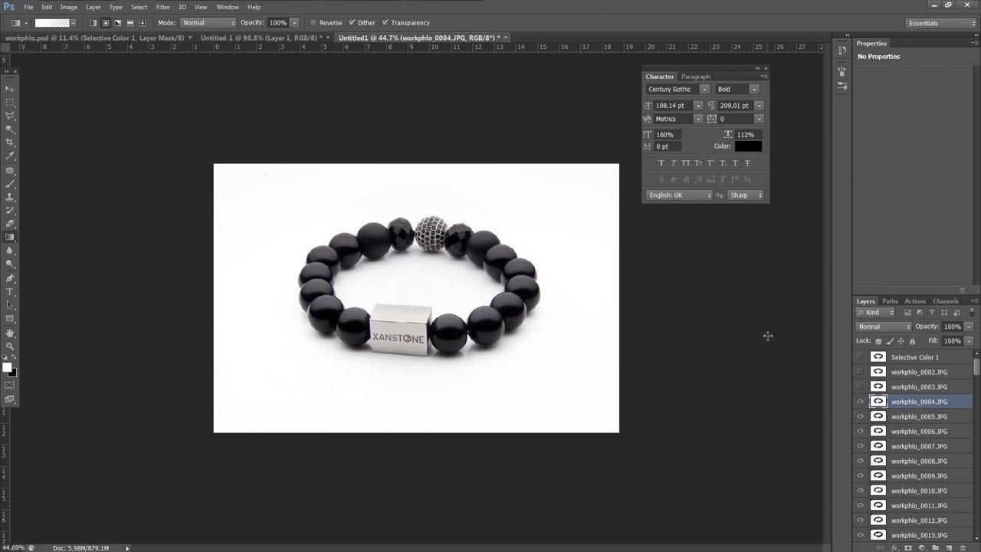
Hide workphlo_0004.JPG, select workphlo_0005.JPG and play the recorded cleanup action on it
{"action": "left_click", "coordinate": [860, 401]}
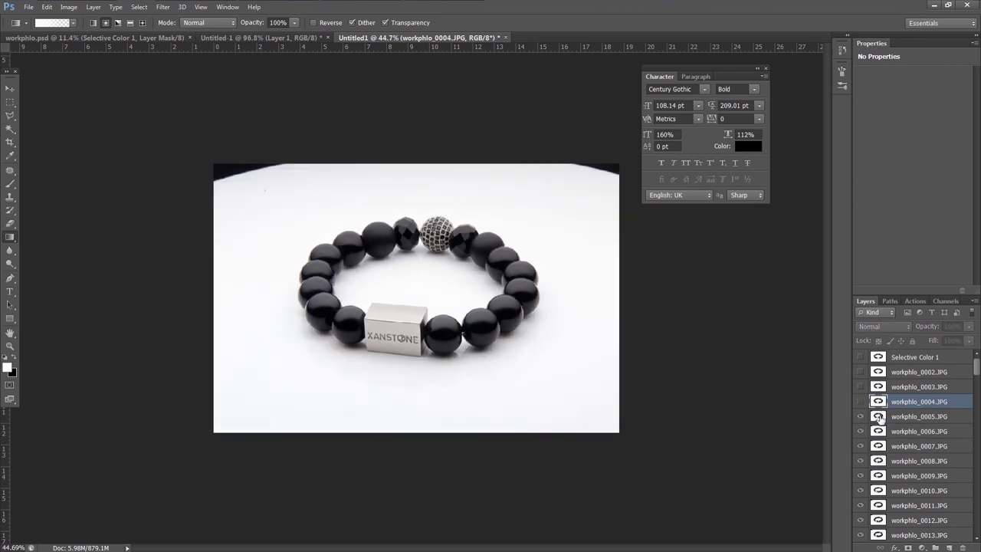
{"action": "left_click", "coordinate": [878, 415]}
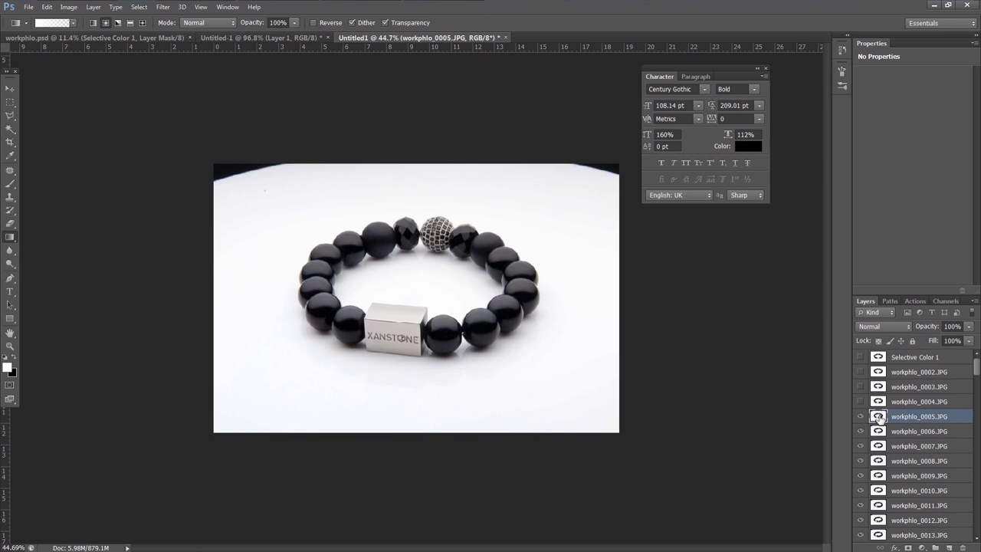
{"action": "key", "text": "F2"}
{"action": "key", "text": "Return"}
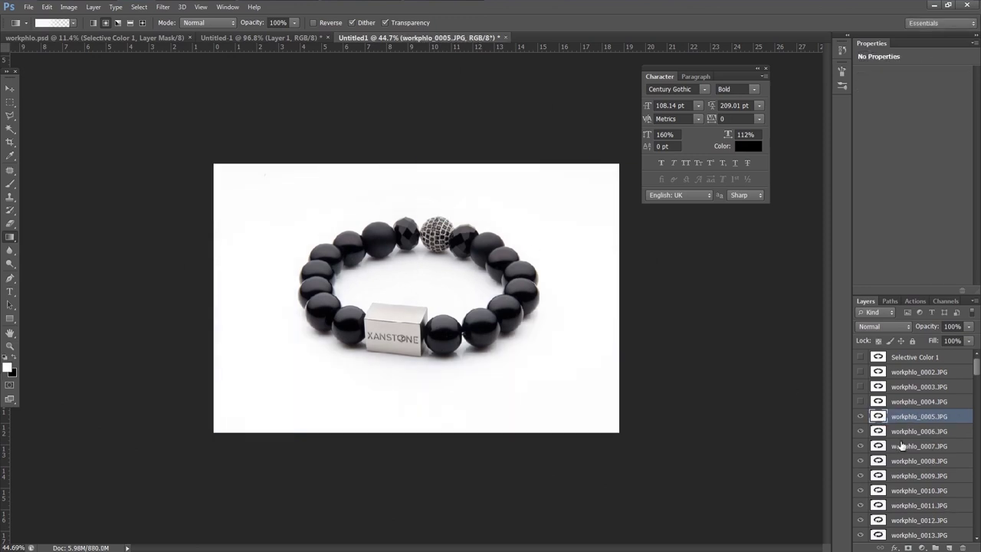
Play the cleanup action on workphlo_0006.JPG through workphlo_0008.JPG, hiding each finished frame and continuing past the missing-layer alerts
{"action": "key", "text": "F2"}
{"action": "left_click", "coordinate": [487, 209]}
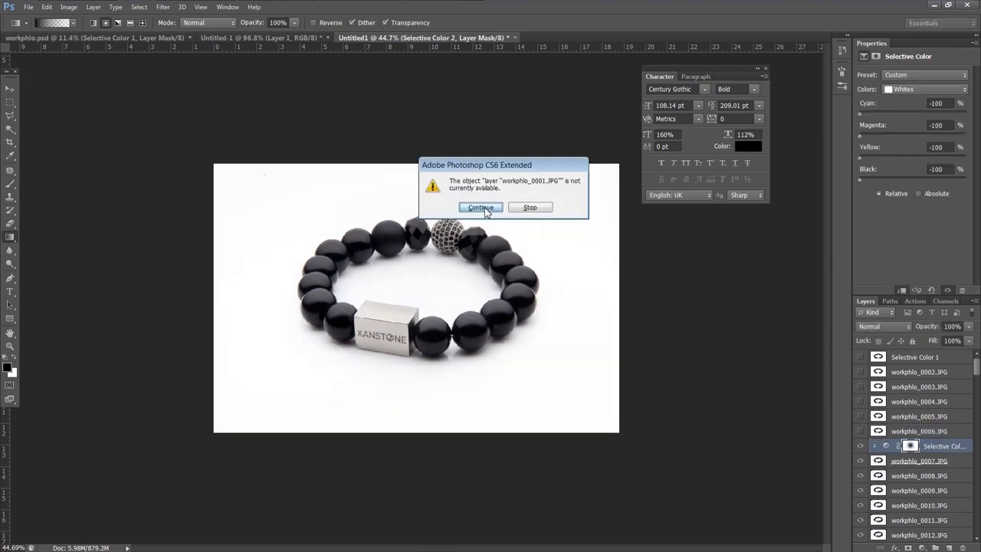
{"action": "left_click", "coordinate": [481, 208]}
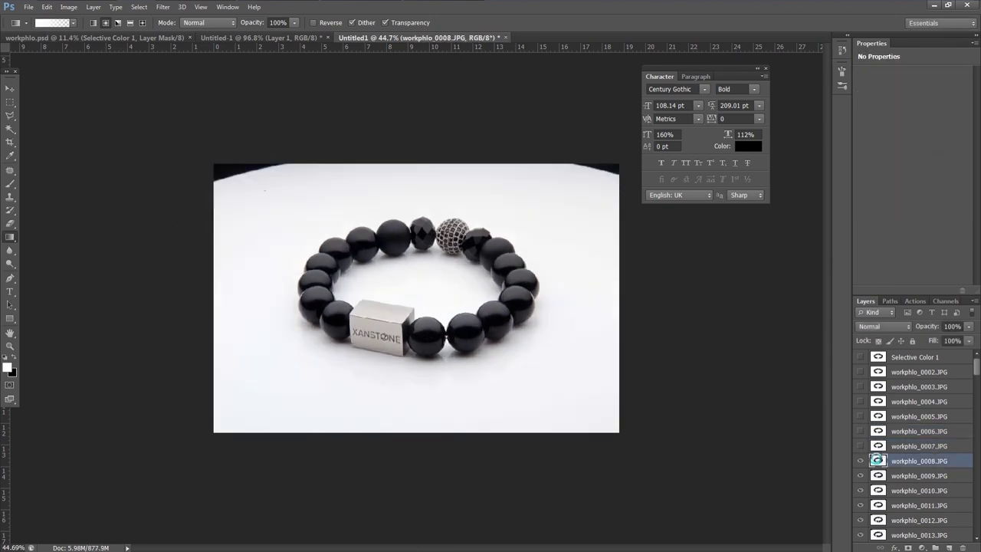
{"action": "left_click", "coordinate": [486, 209]}
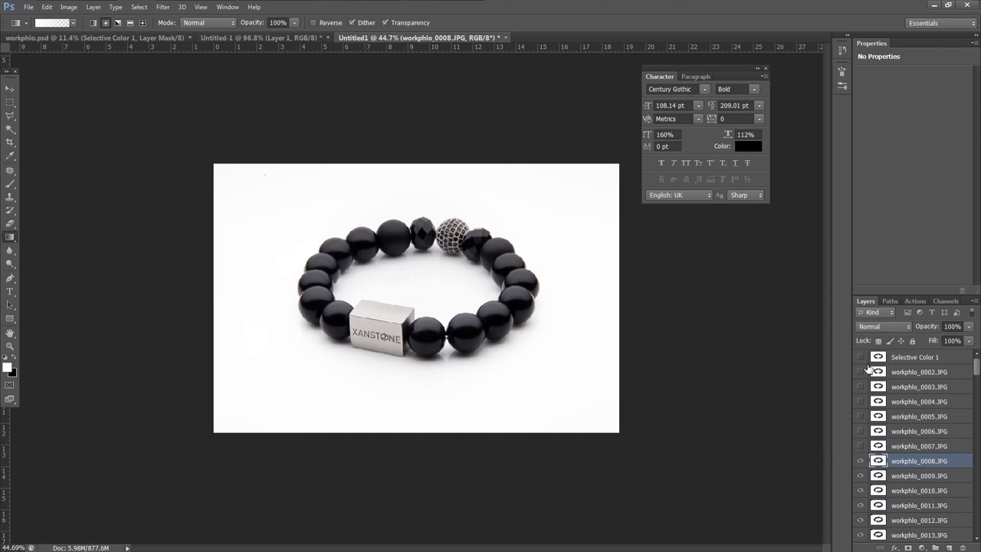